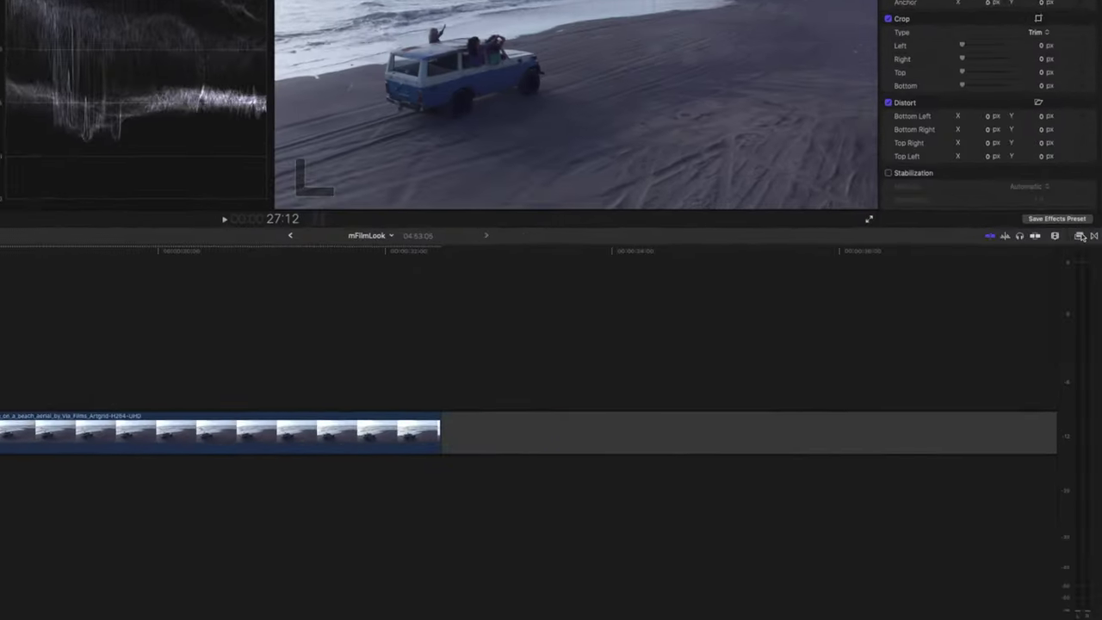
Step: Apply the mFilmLook effect from Installed Effects to the beach jeep clip
key(super+5)
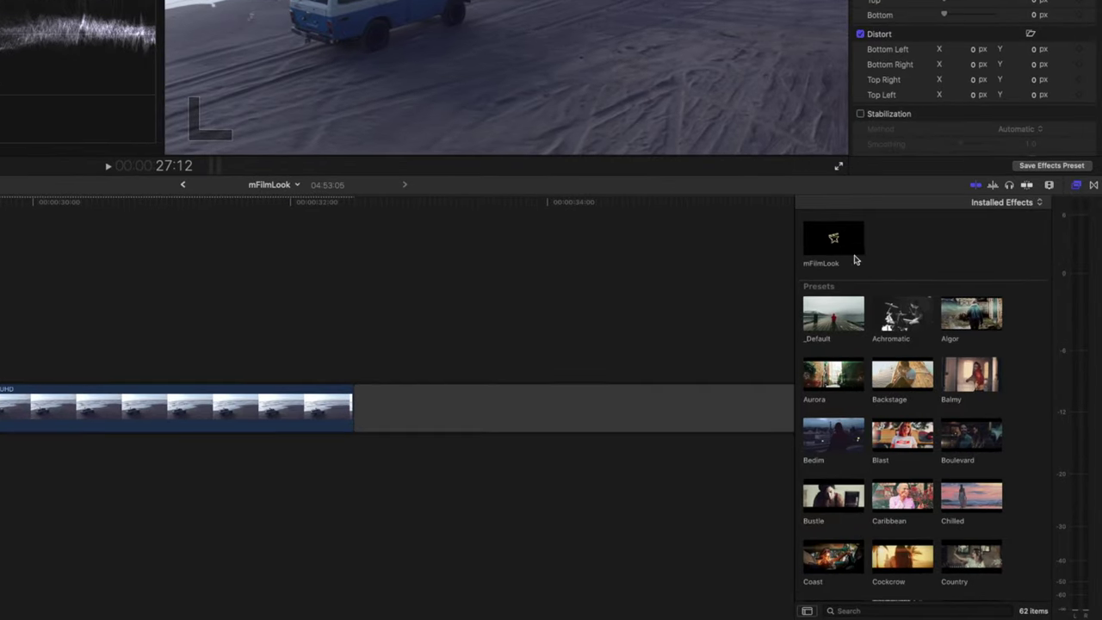
scroll(905, 326, down, 10)
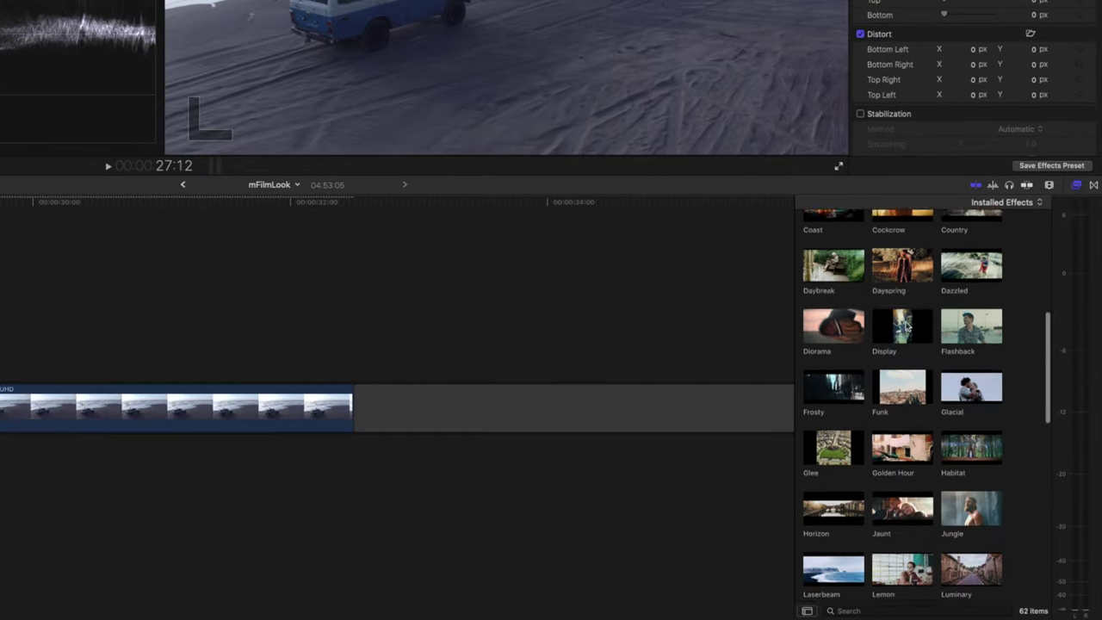
scroll(909, 325, up, 12)
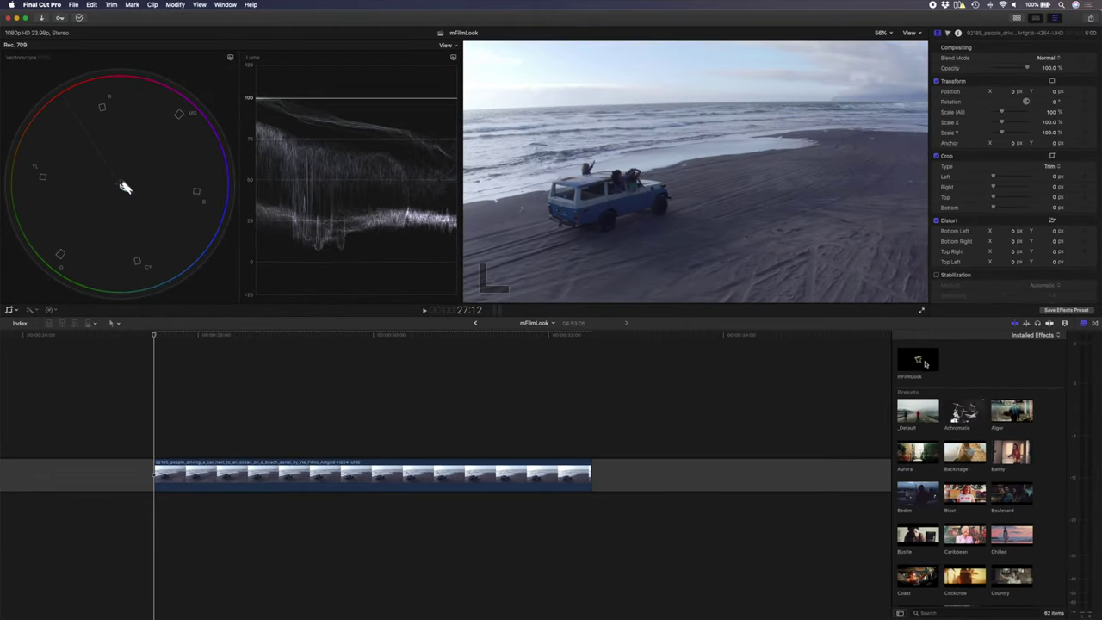
drag(925, 362, 272, 474)
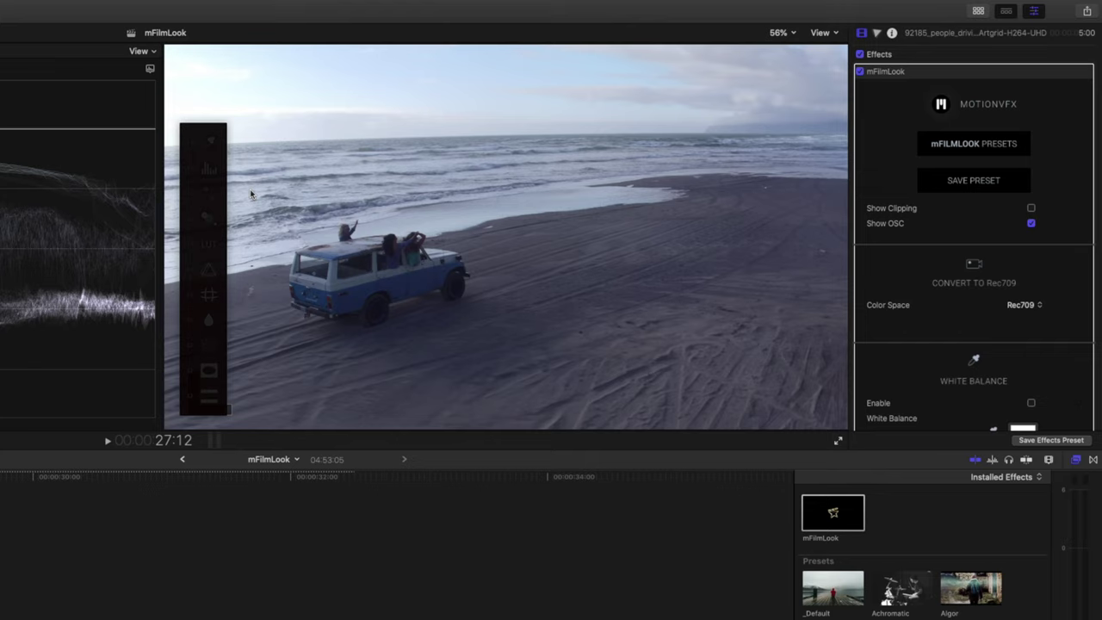
Step: White-balance from the car, then set Levels to In Black 7.5, Gamma 1.11, White 248.1
click(210, 146)
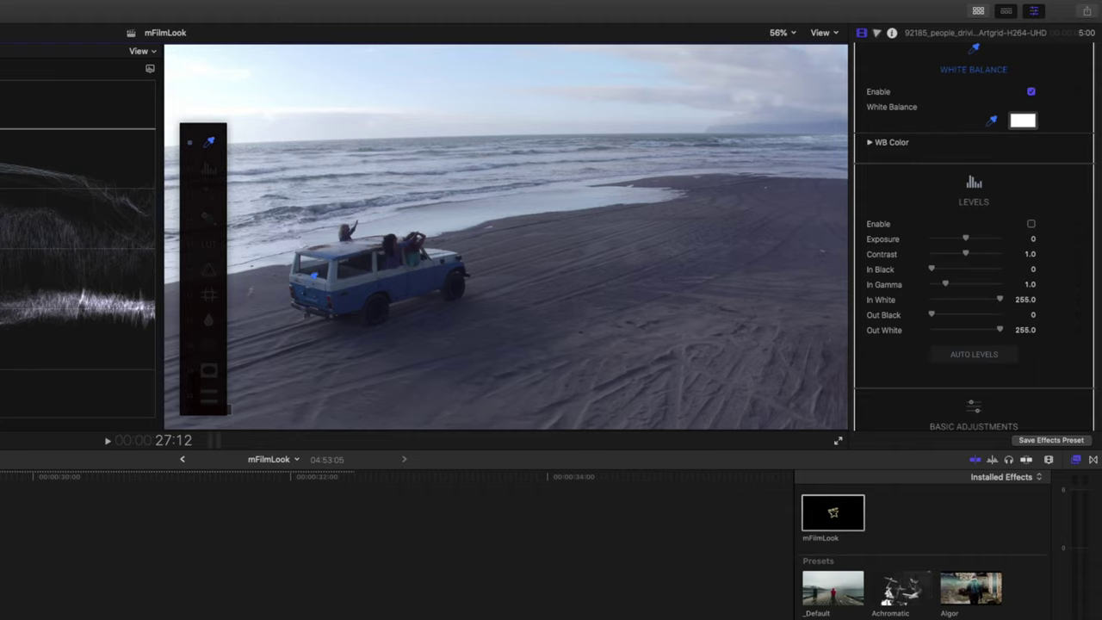
click(307, 285)
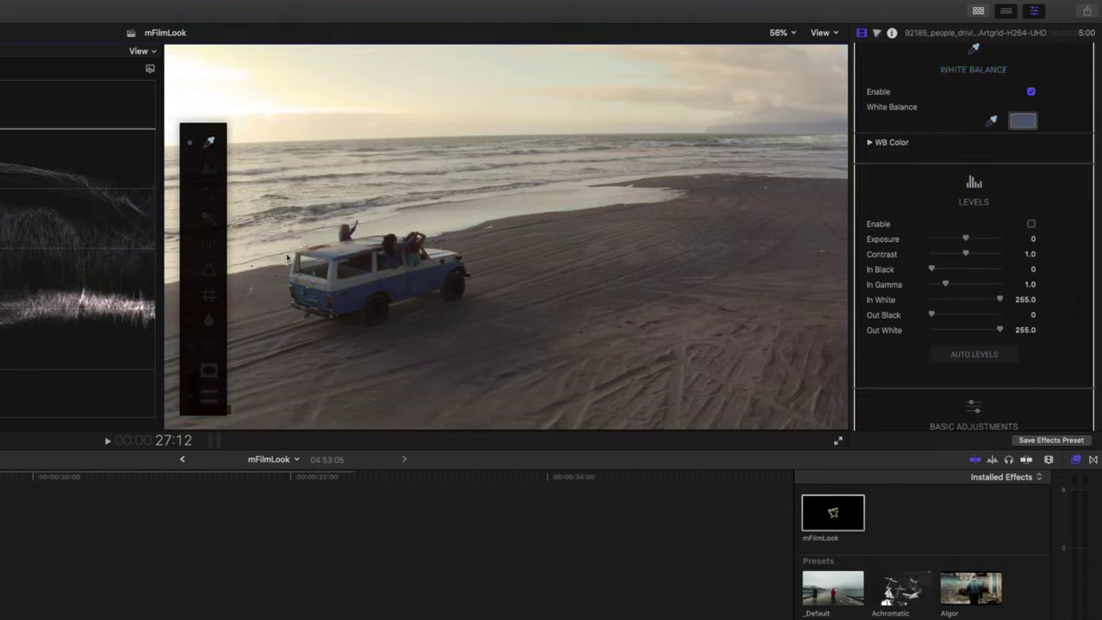
click(208, 169)
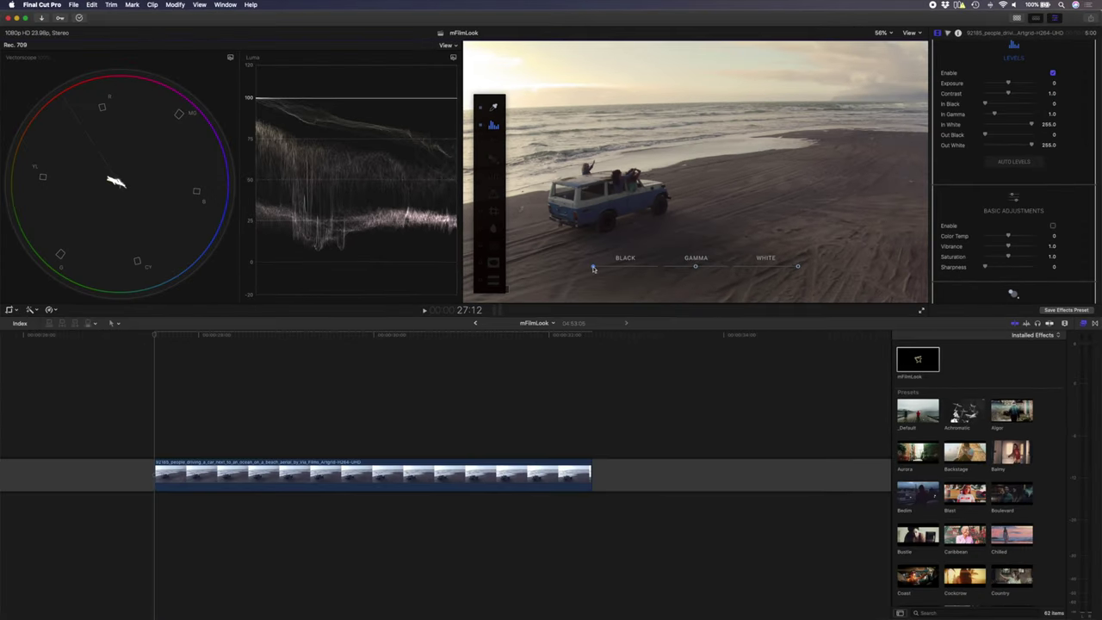
drag(354, 377, 357, 377)
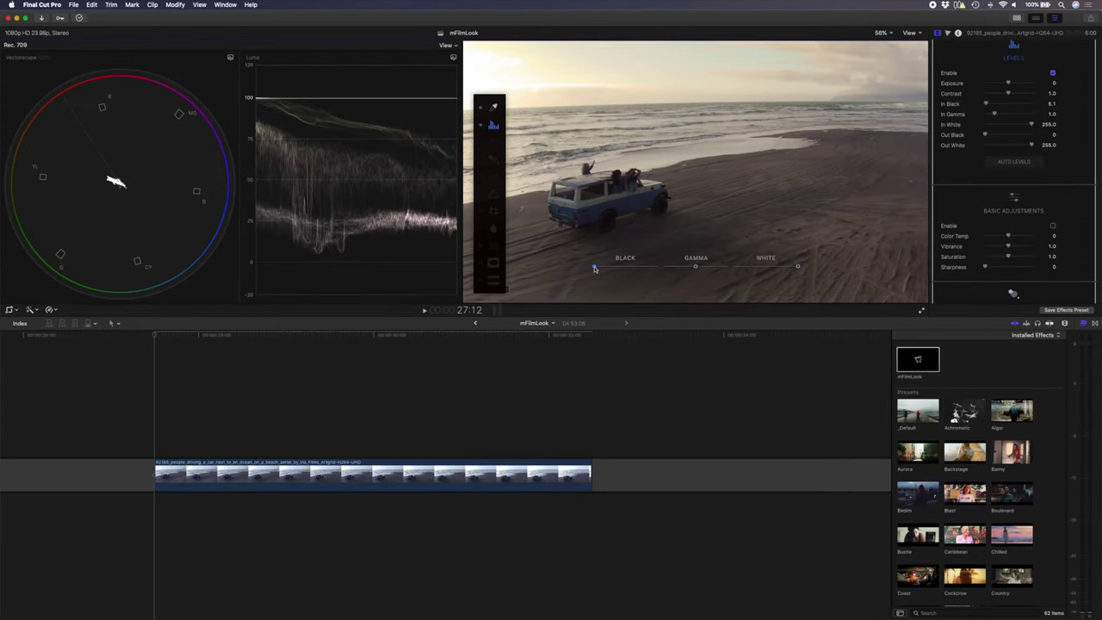
drag(594, 268, 595, 269)
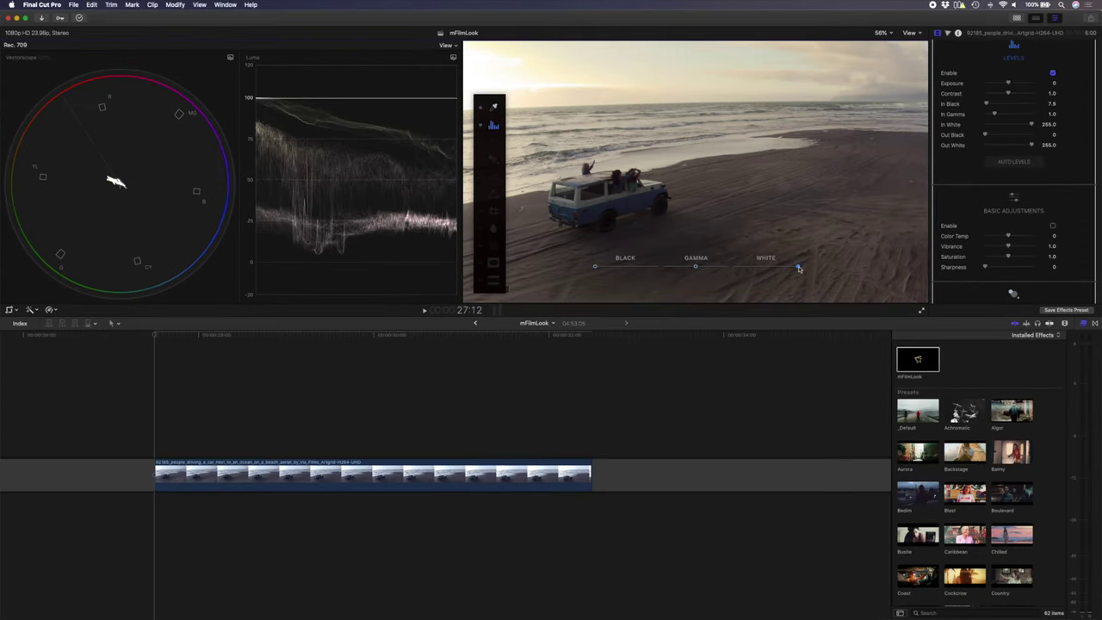
drag(798, 269, 796, 269)
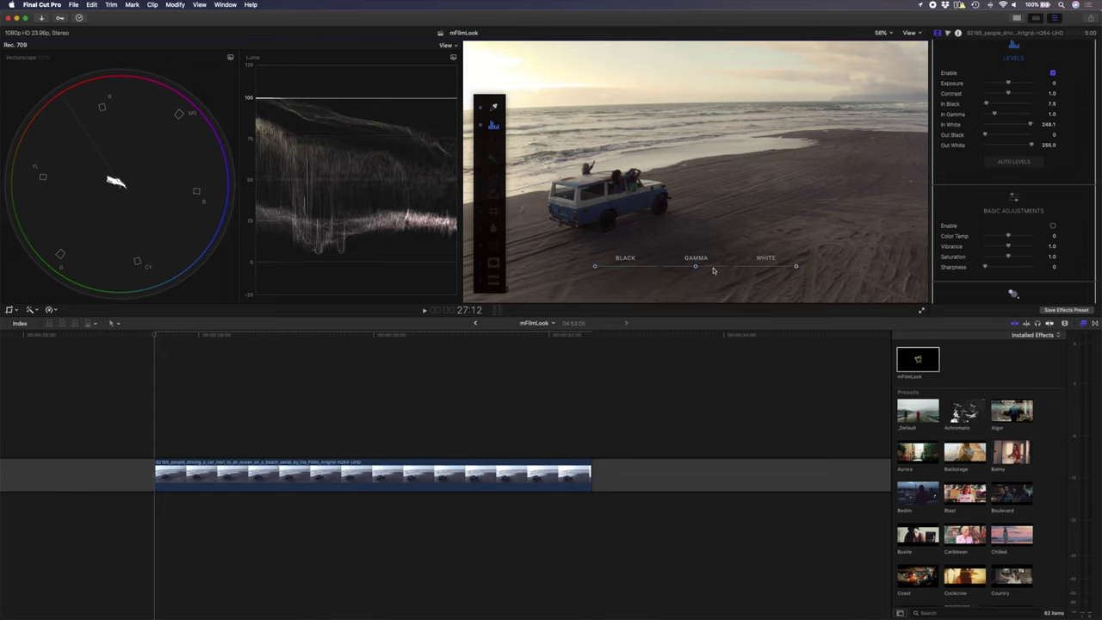
drag(696, 267, 699, 269)
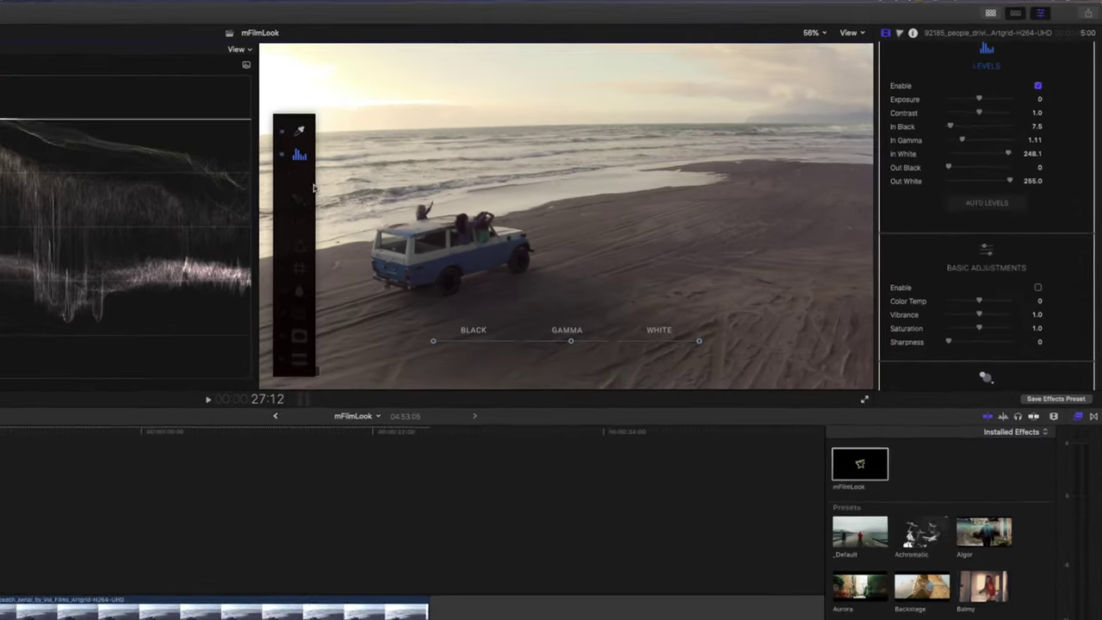
Step: Warm the colour temperature, raise saturation slightly, and place an off-screen flare near the car
click(493, 144)
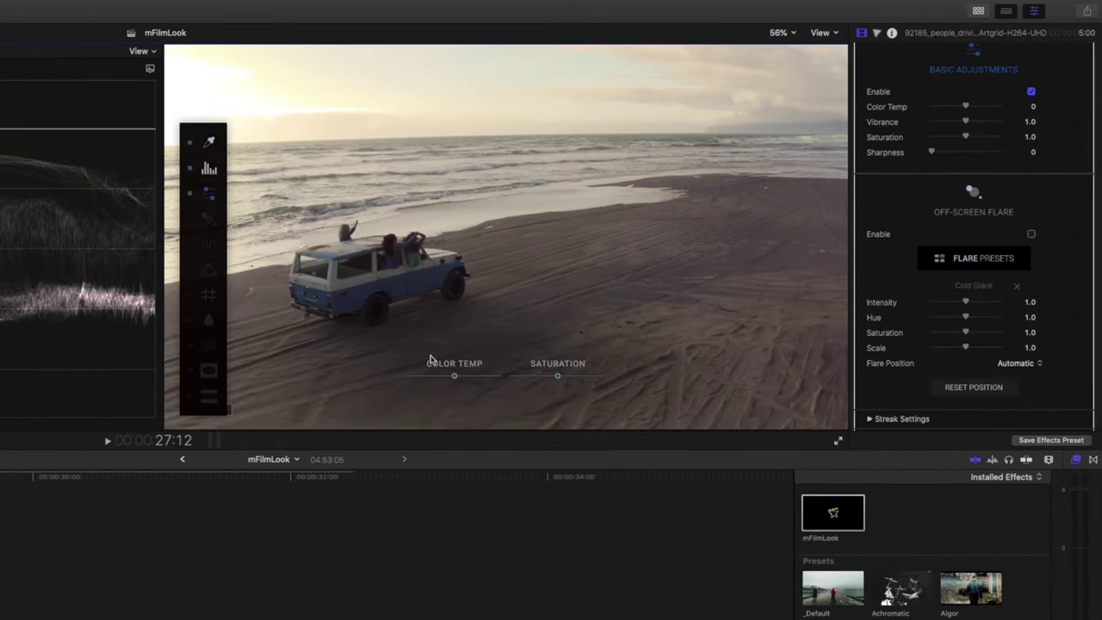
drag(453, 378, 460, 379)
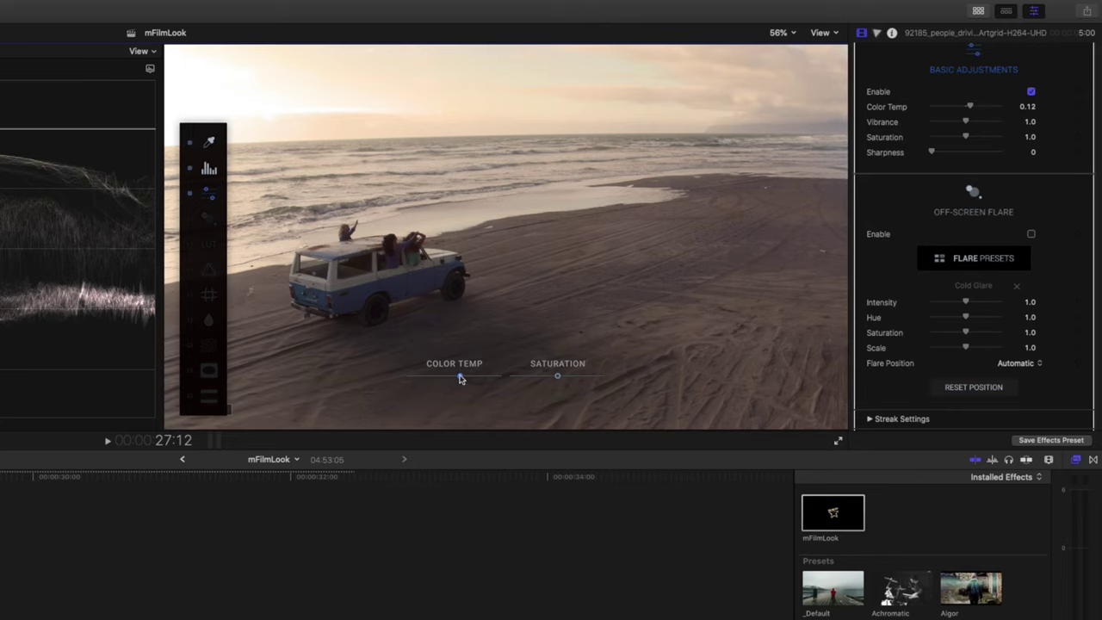
drag(558, 379, 560, 380)
click(208, 217)
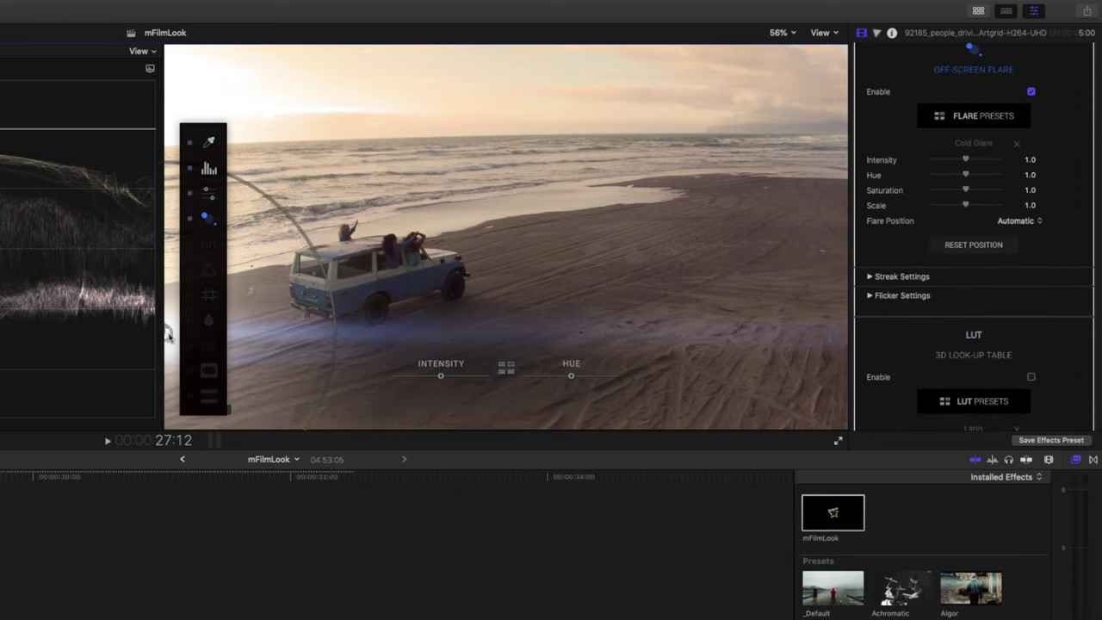
drag(172, 341, 207, 96)
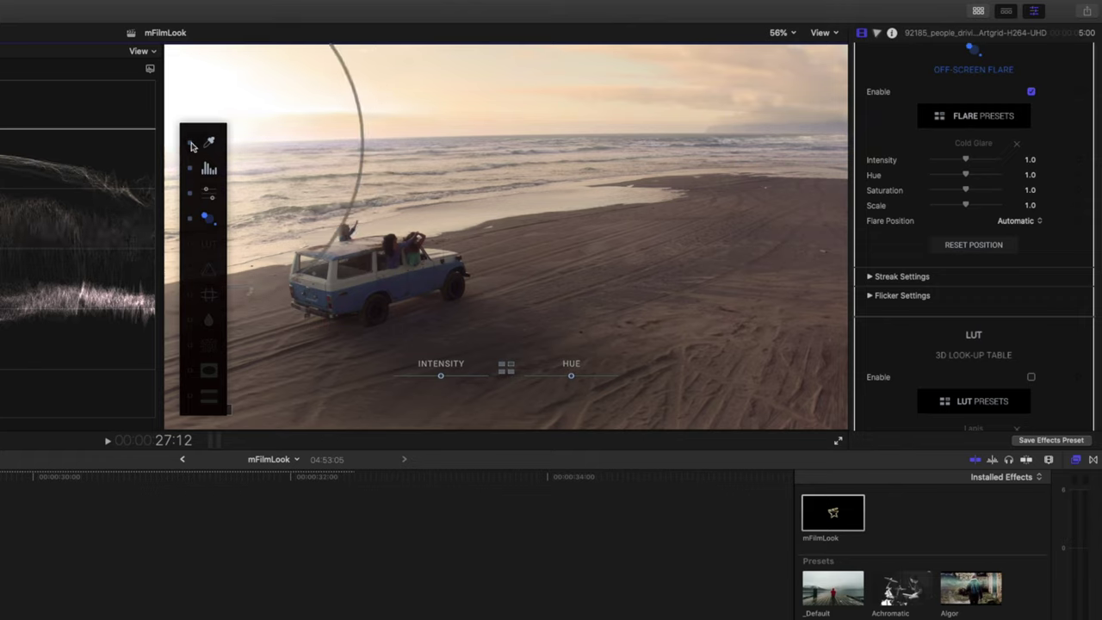
Step: Apply the Natural Glimmer flare preset to the off-screen flare
click(506, 371)
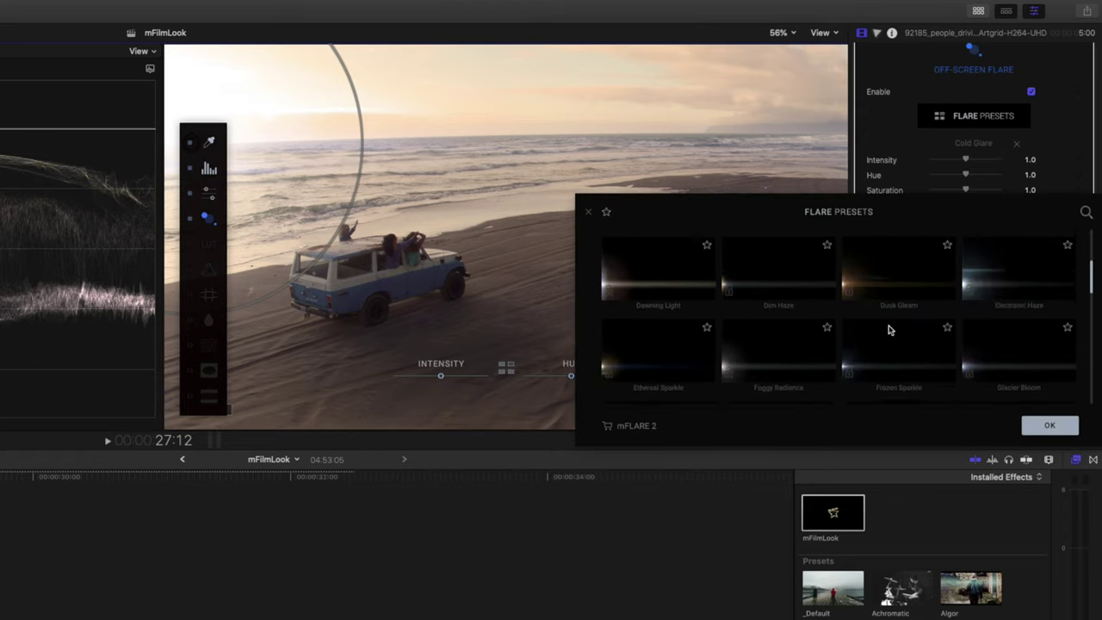
scroll(890, 329, down, 5)
scroll(889, 330, down, 2)
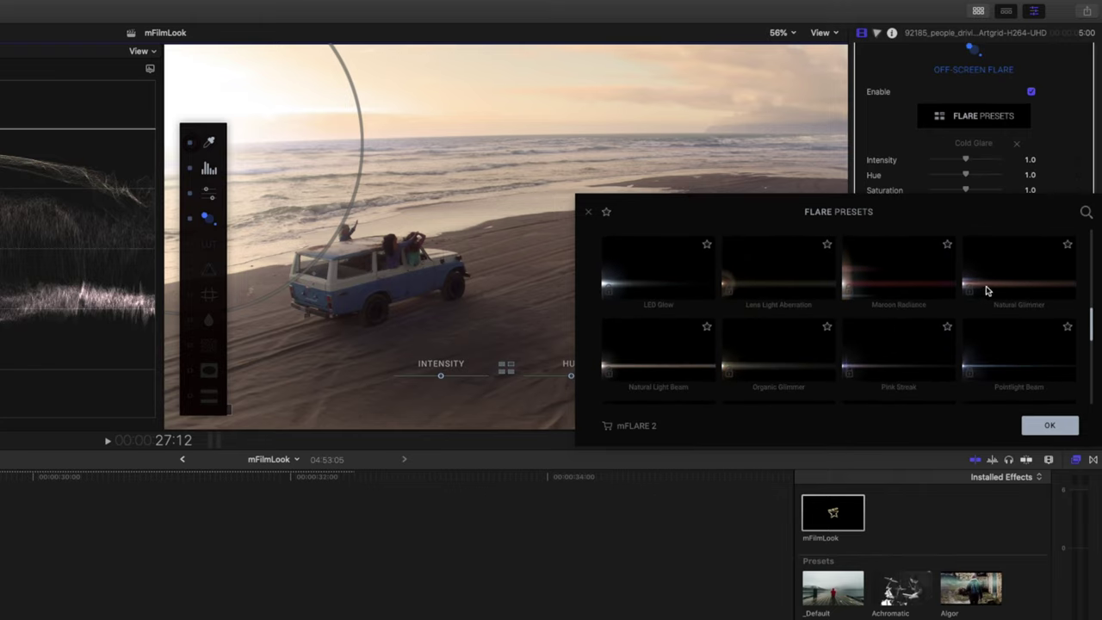
click(987, 291)
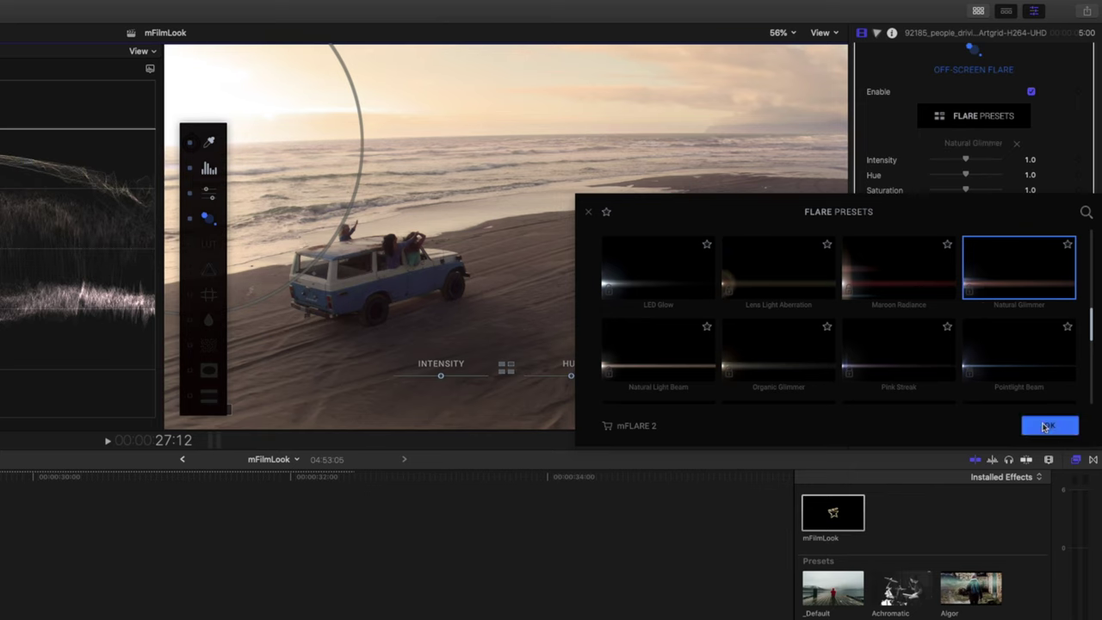
click(1044, 426)
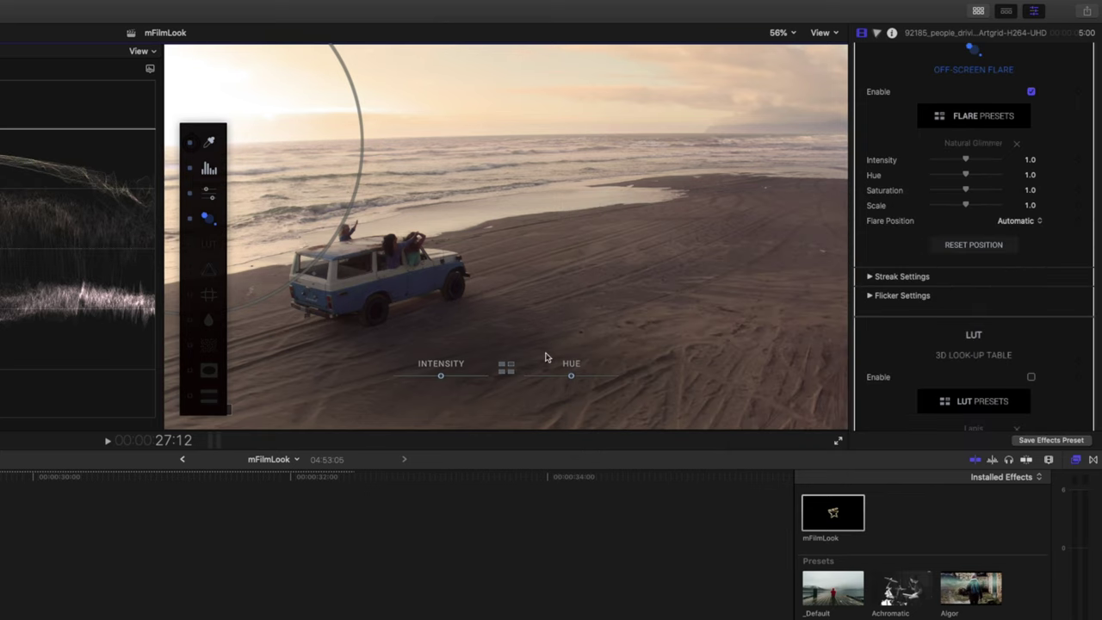
Step: Raise the flare intensity to 1.45, nudge its hue, and compare with the flare off
mouse_move(441, 380)
mouse_down()
mouse_move(474, 379)
mouse_move(461, 380)
mouse_up()
drag(570, 377, 572, 382)
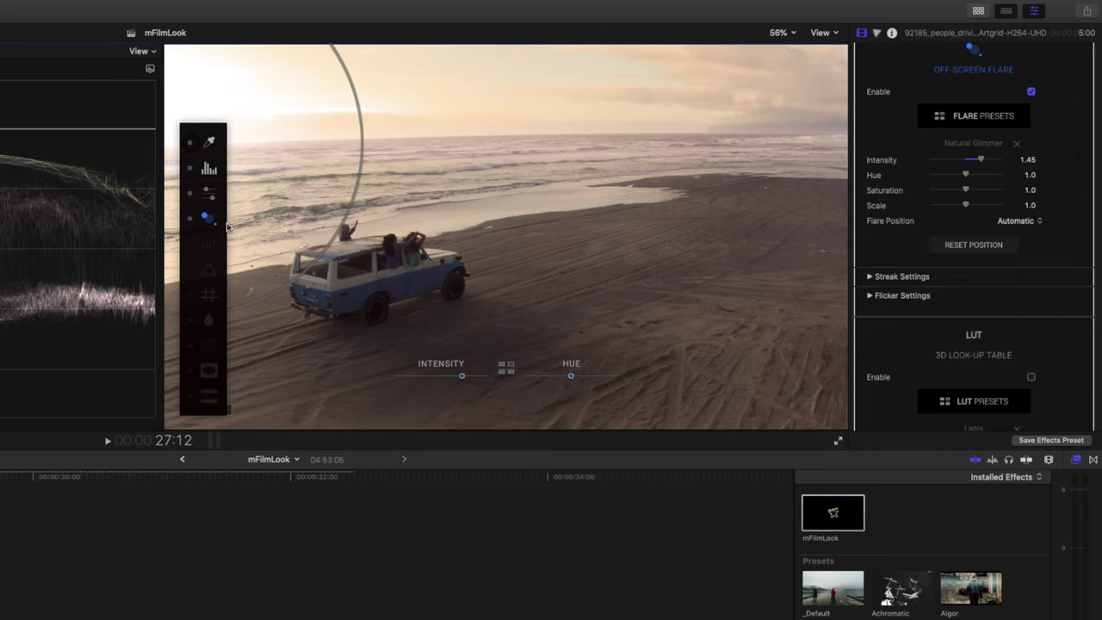
click(191, 220)
click(191, 222)
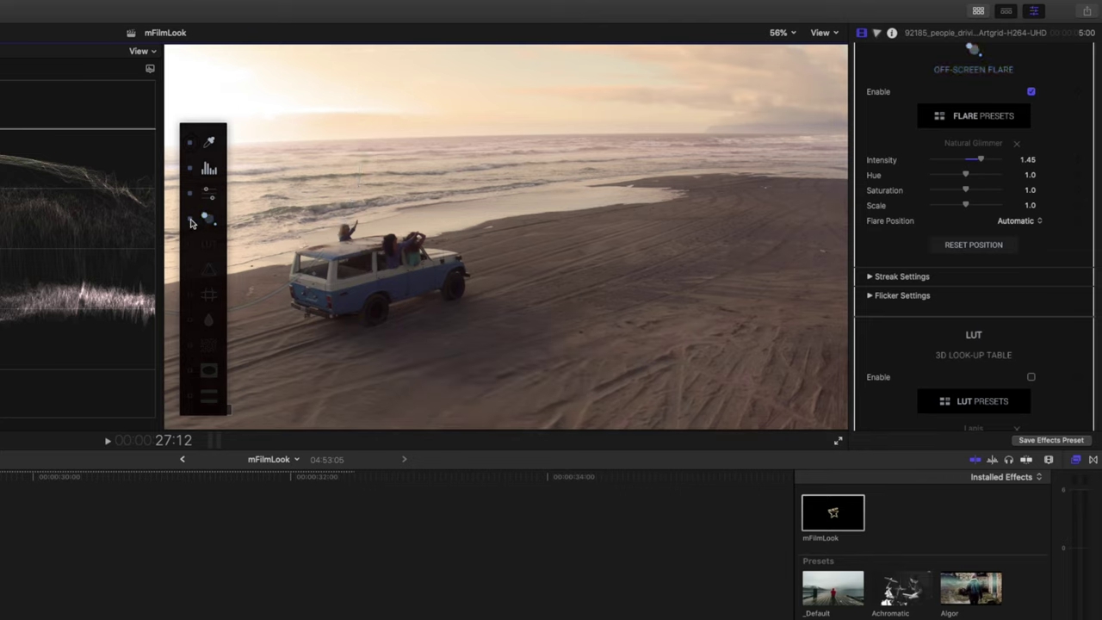
Step: Audition Larkspur, Lukewarm, Lupine and Milestone LUTs, then apply Index at intensity 0.2
click(207, 246)
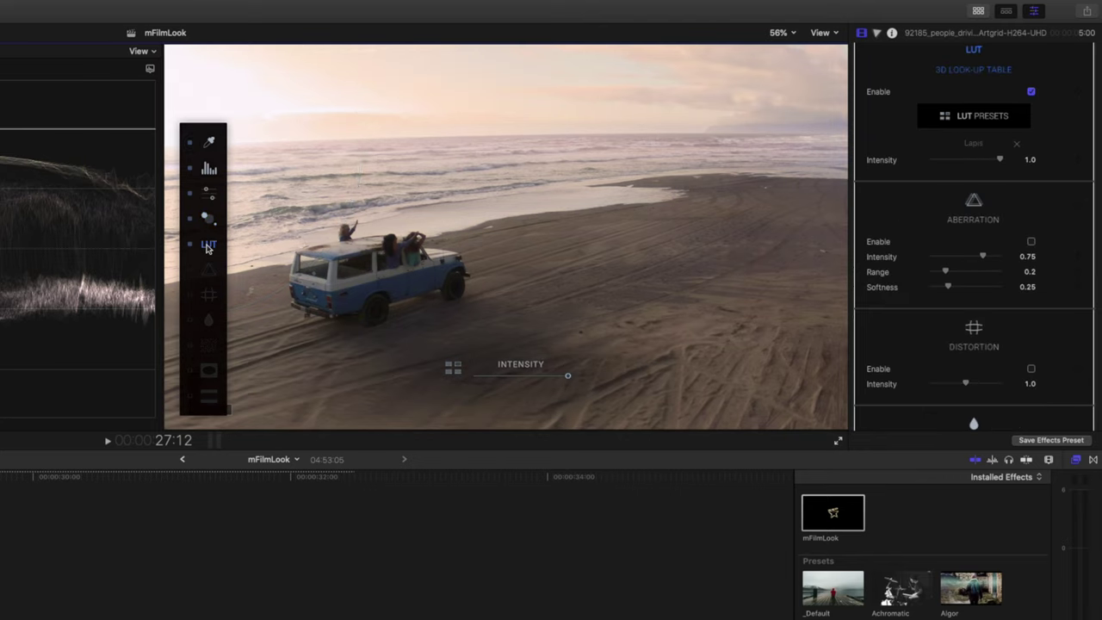
click(452, 370)
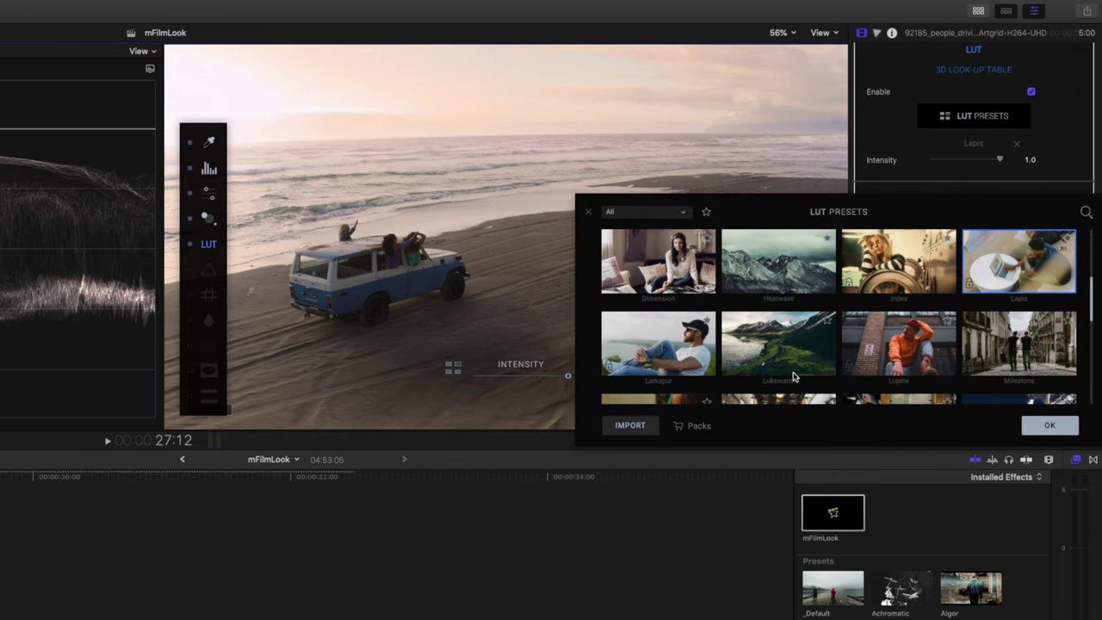
click(875, 268)
click(687, 338)
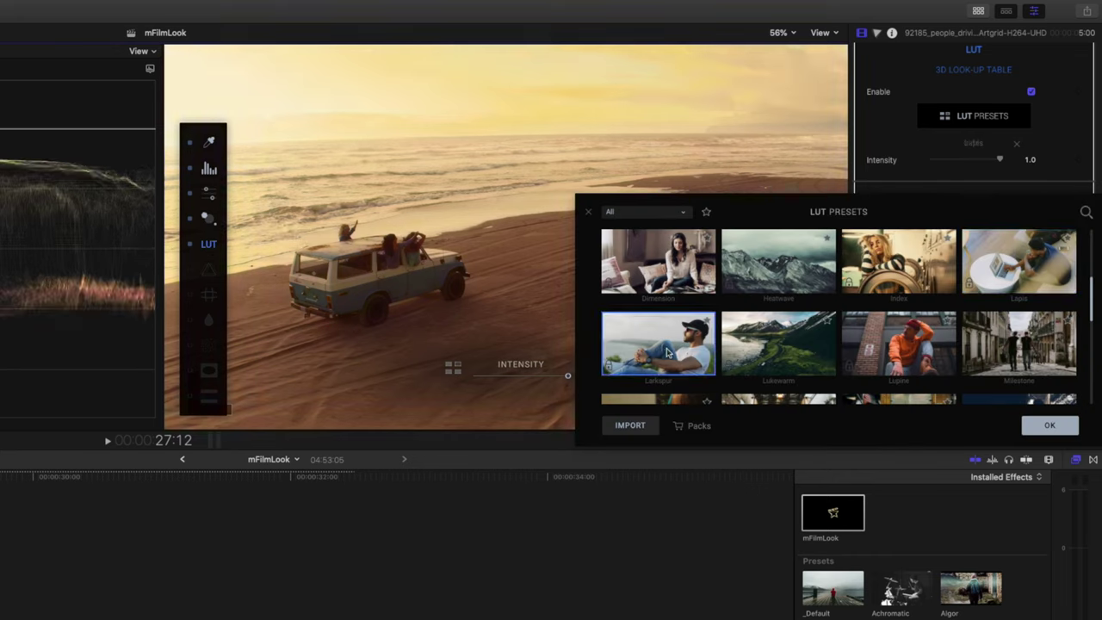
click(757, 353)
click(891, 352)
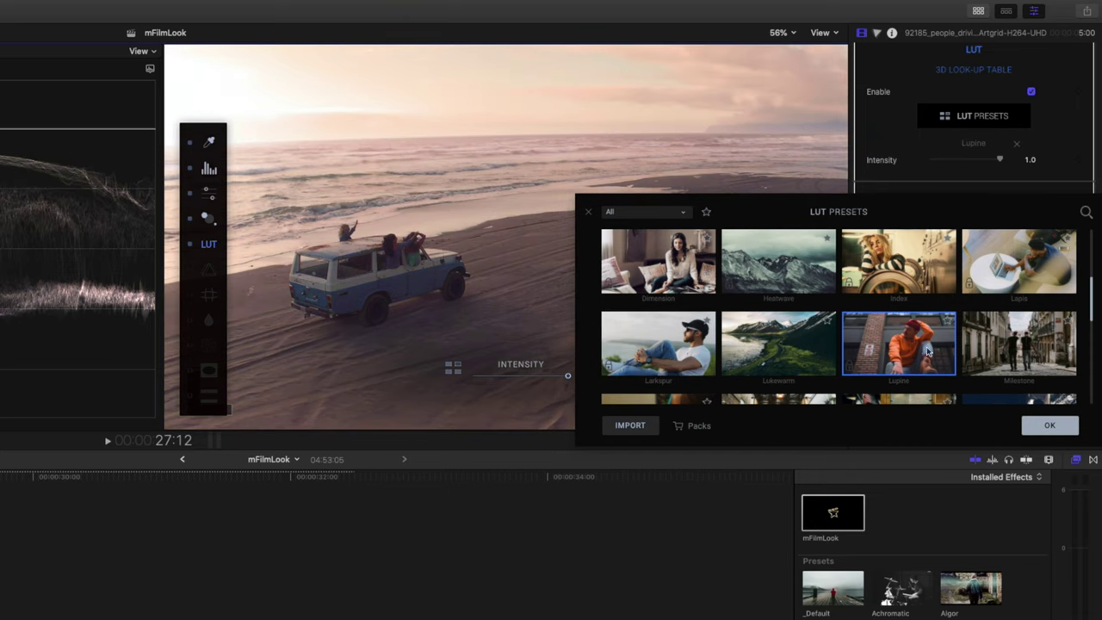
click(1004, 349)
click(898, 261)
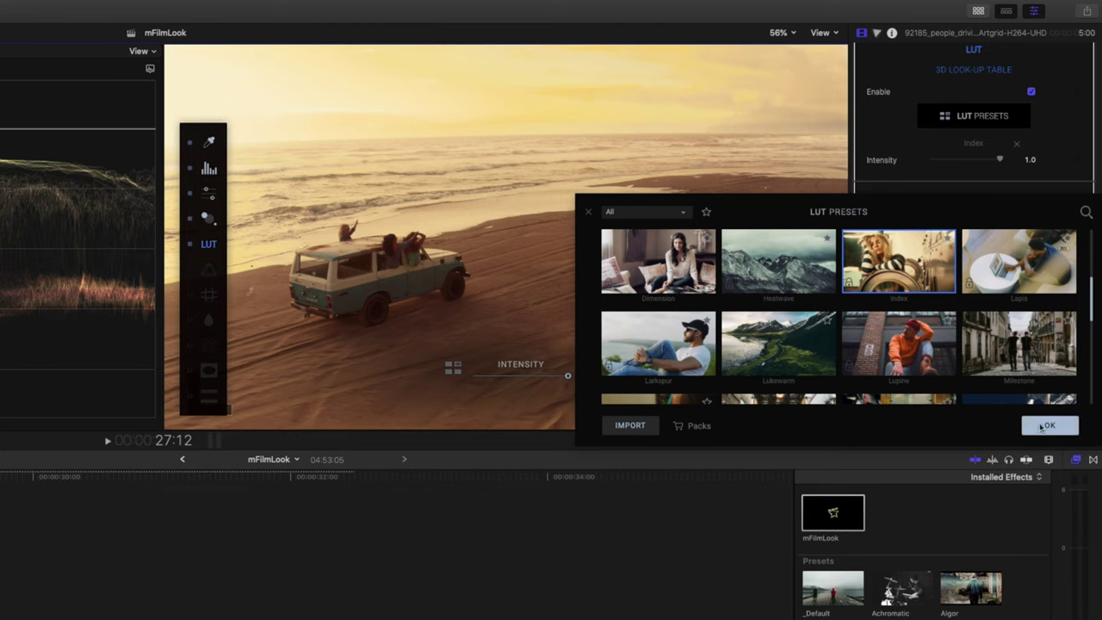
click(1037, 425)
drag(569, 379, 494, 379)
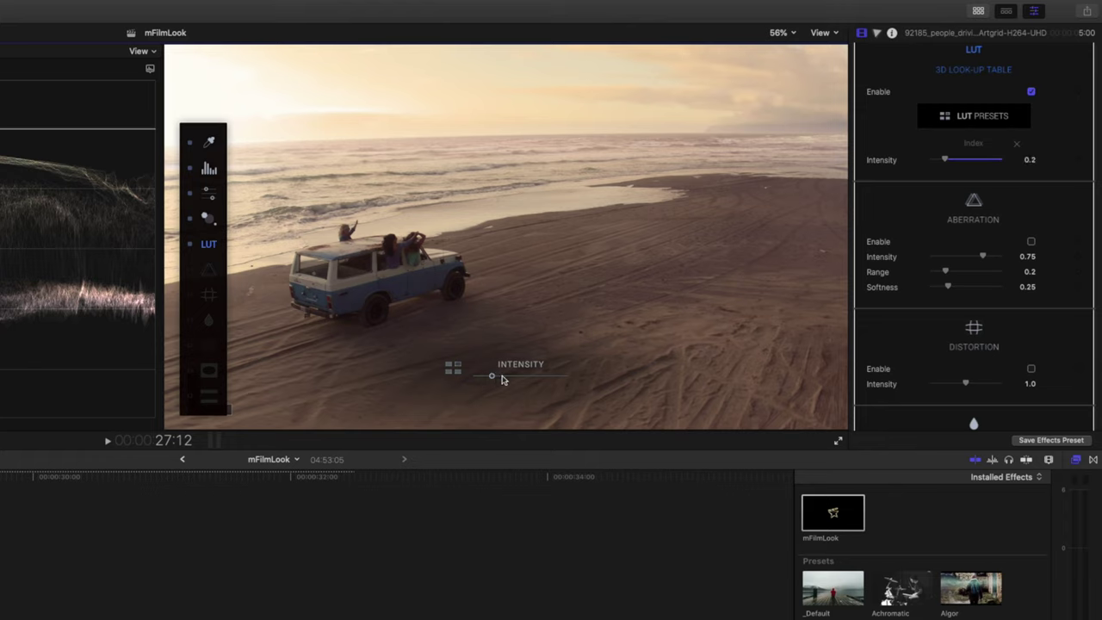
Step: Enable aberration at intensity 0.67 with softness 0.4 inside a smaller elliptical mask
click(212, 272)
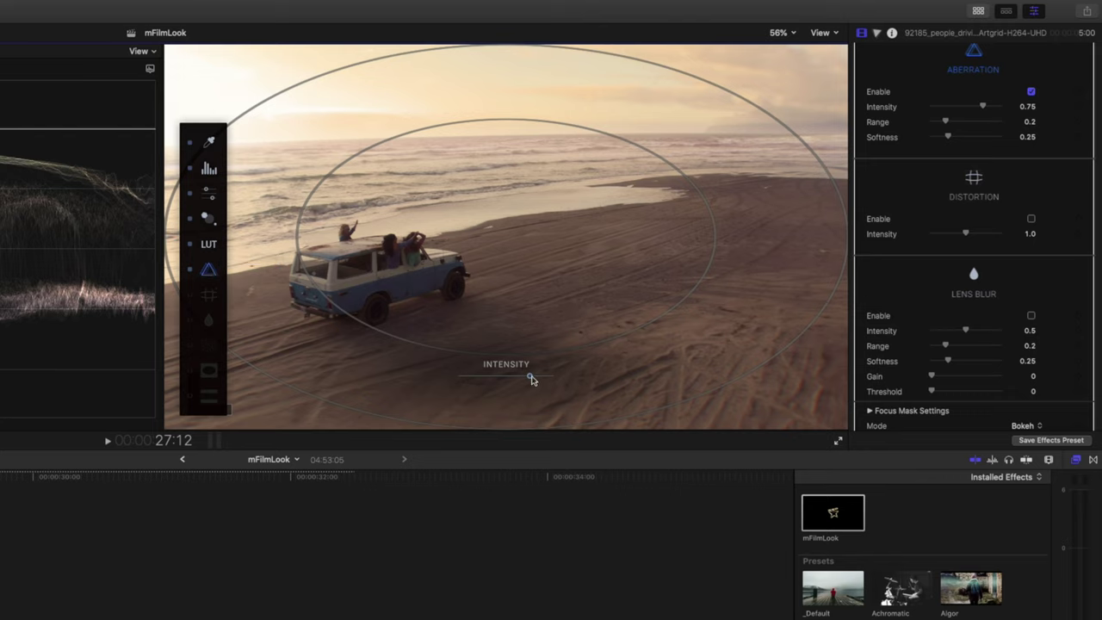
drag(531, 377, 570, 378)
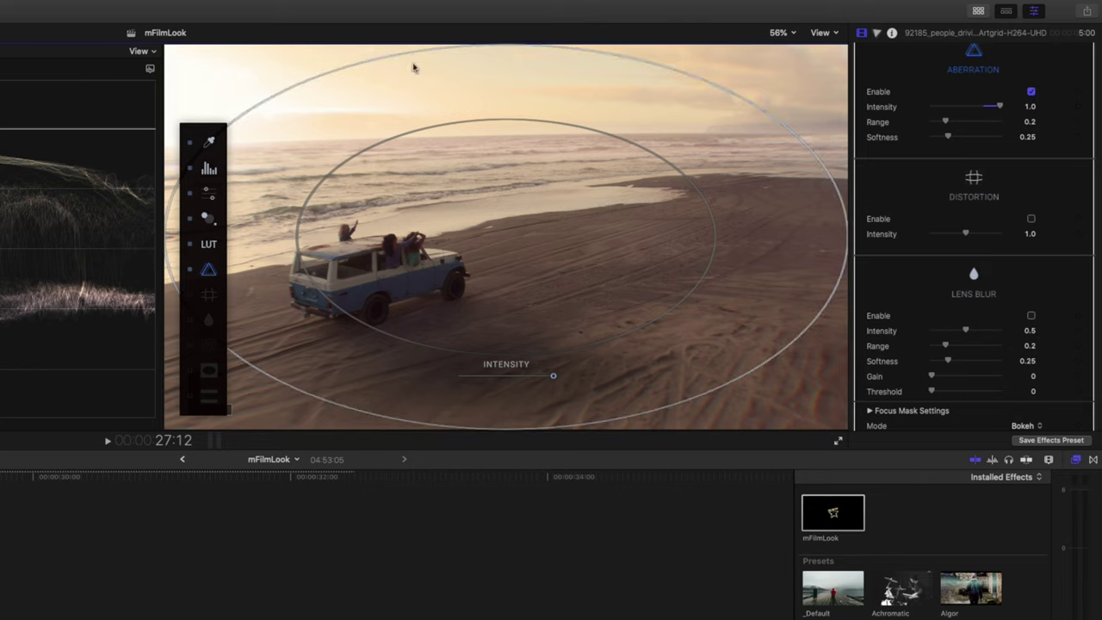
mouse_move(480, 126)
mouse_down()
mouse_move(482, 143)
mouse_move(482, 129)
mouse_move(499, 135)
mouse_up()
drag(729, 95, 715, 109)
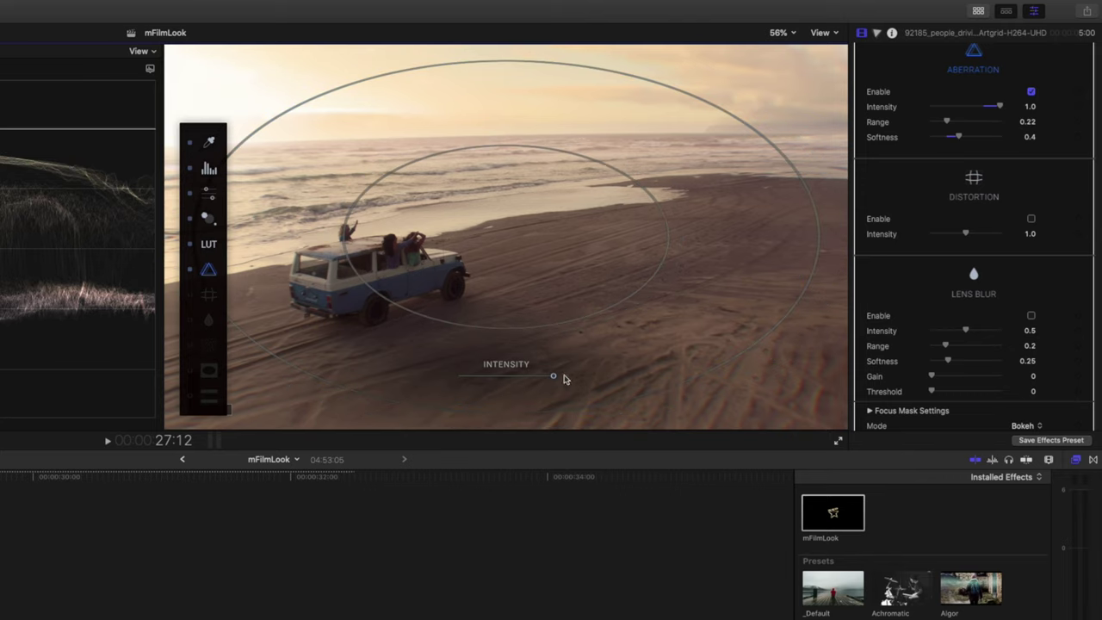
drag(553, 375, 523, 379)
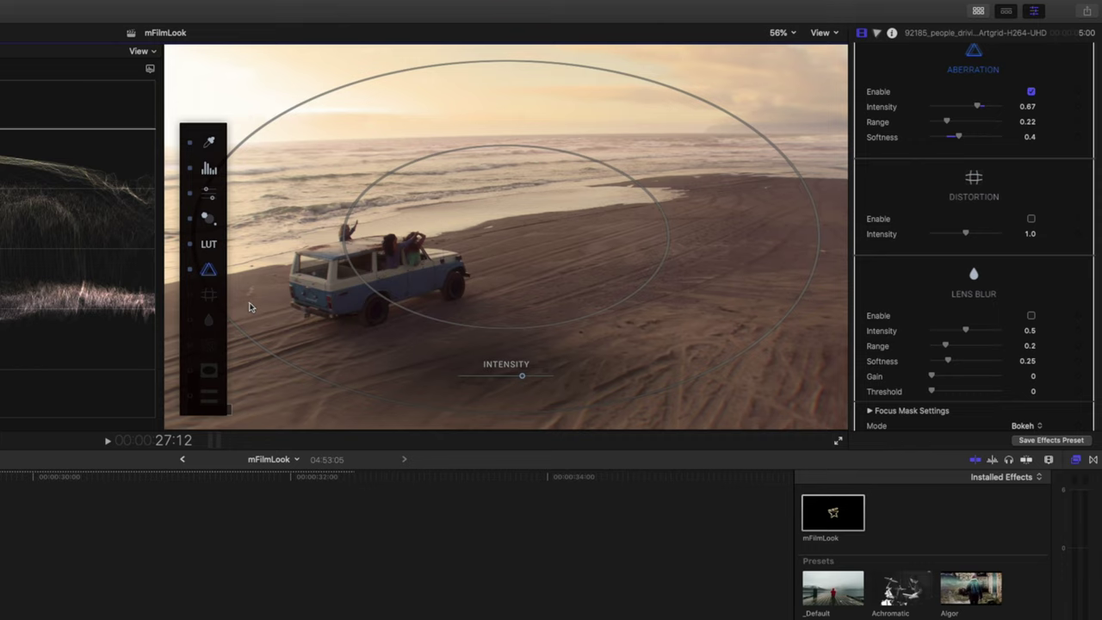
click(209, 295)
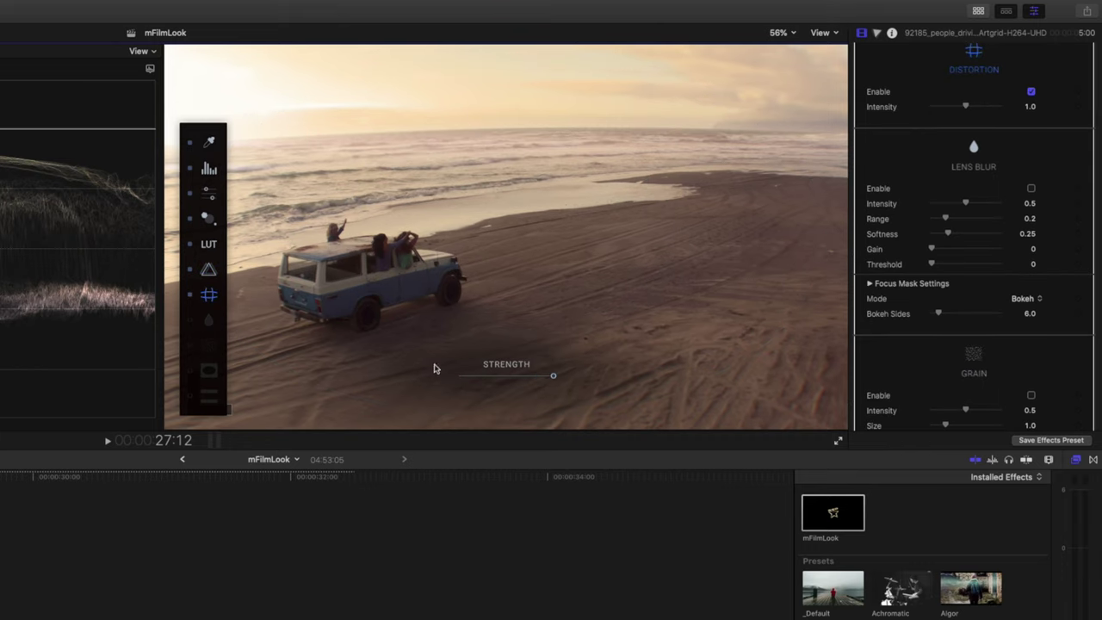
Step: Set distortion strength to about 0.17, then try a widened lens blur on the jeep and disable it
drag(553, 380, 455, 380)
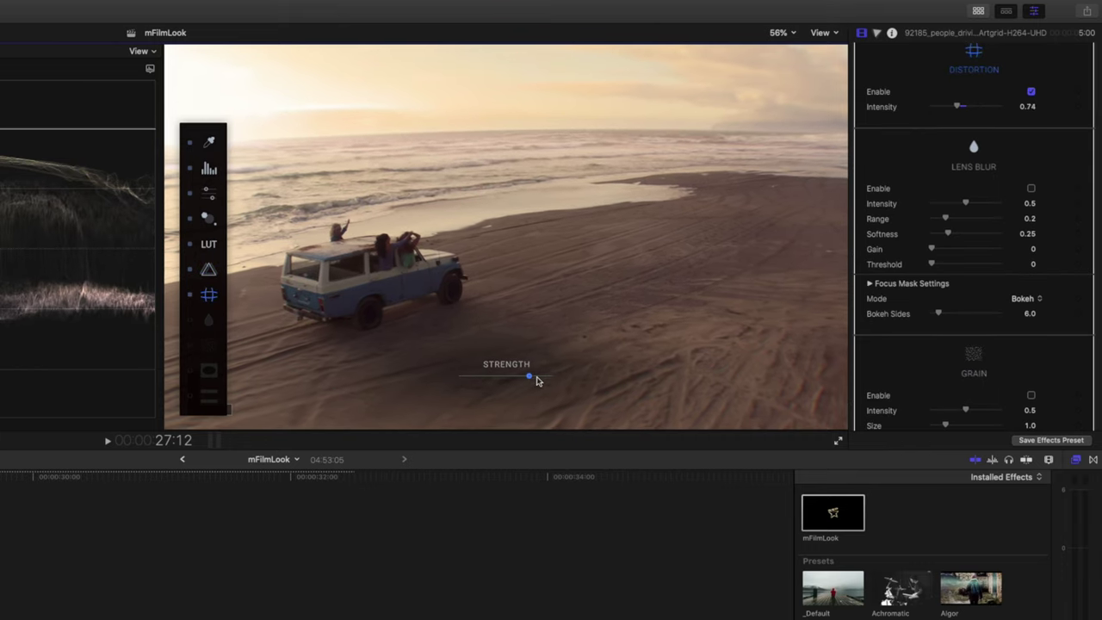
drag(535, 380, 473, 380)
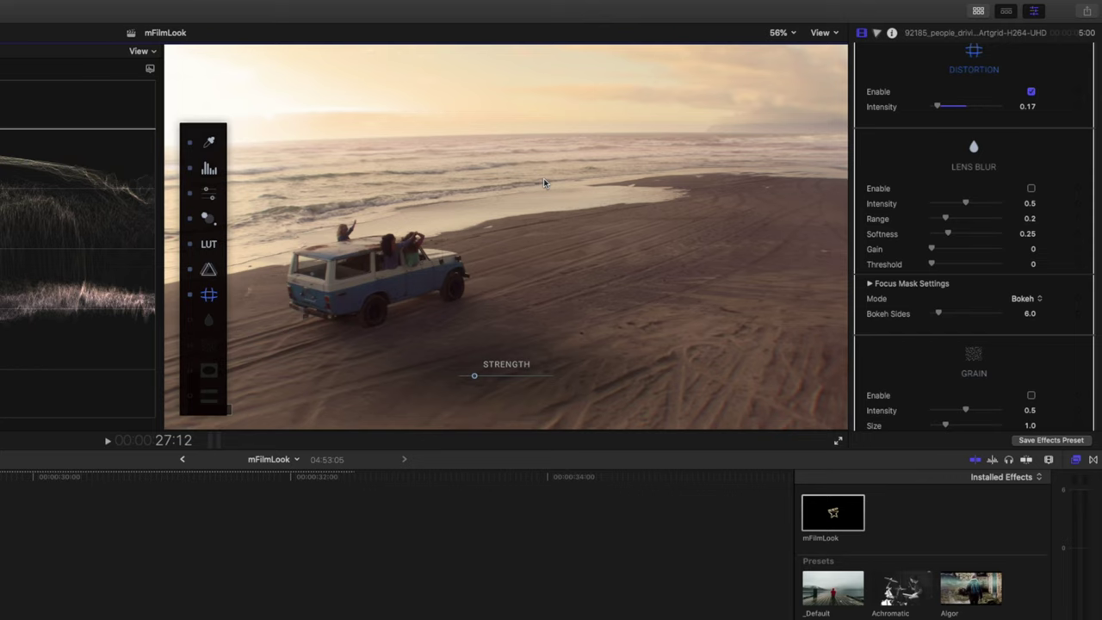
click(208, 321)
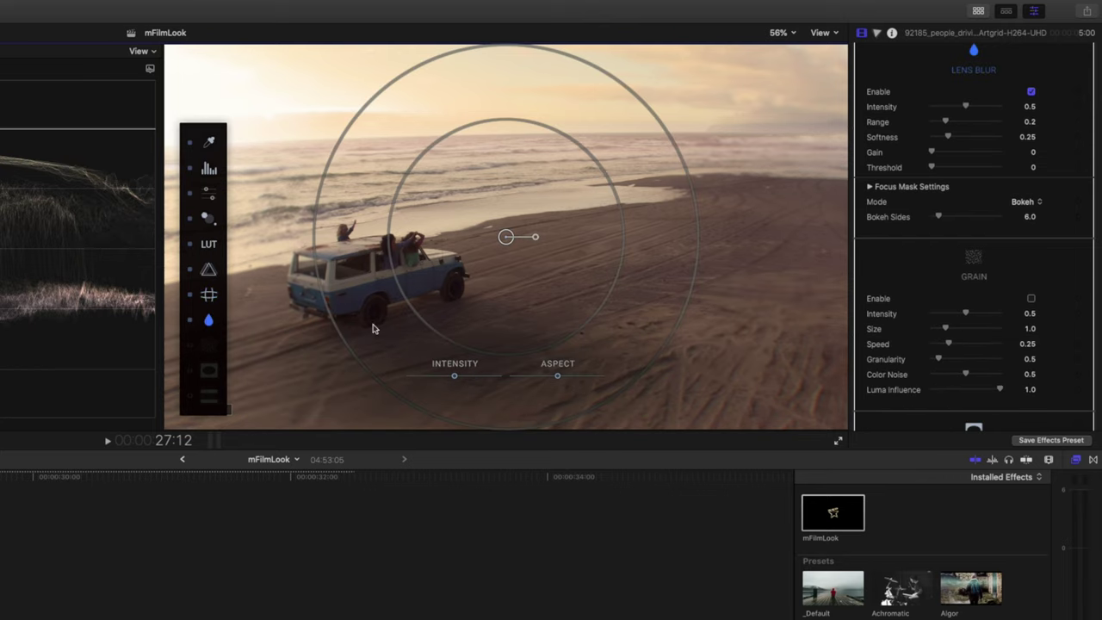
drag(558, 381, 535, 379)
drag(506, 237, 396, 266)
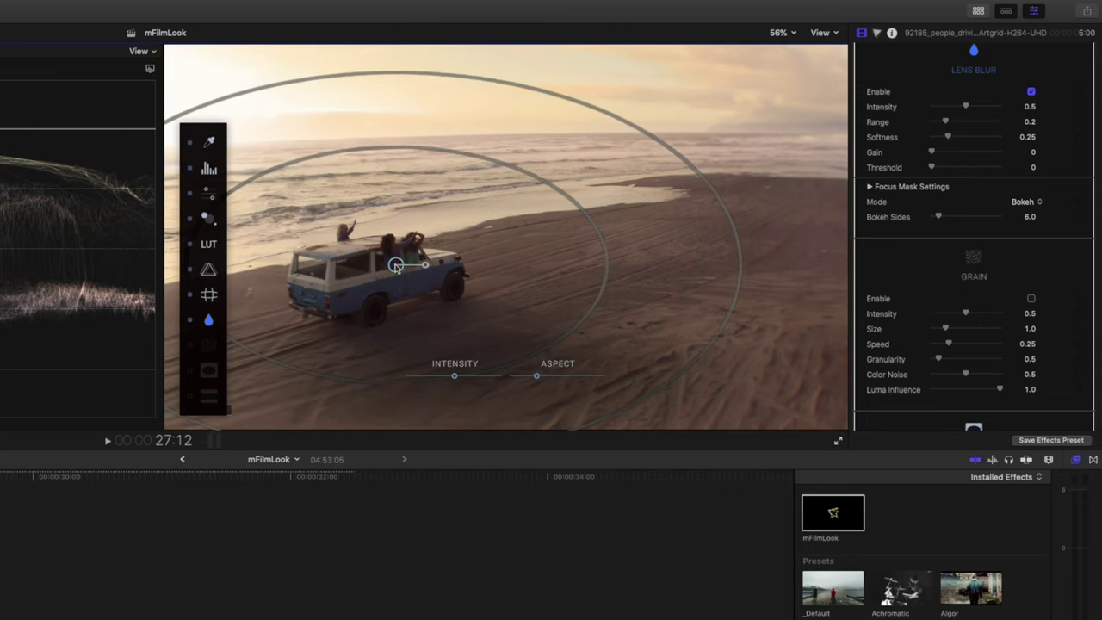
drag(456, 376, 520, 380)
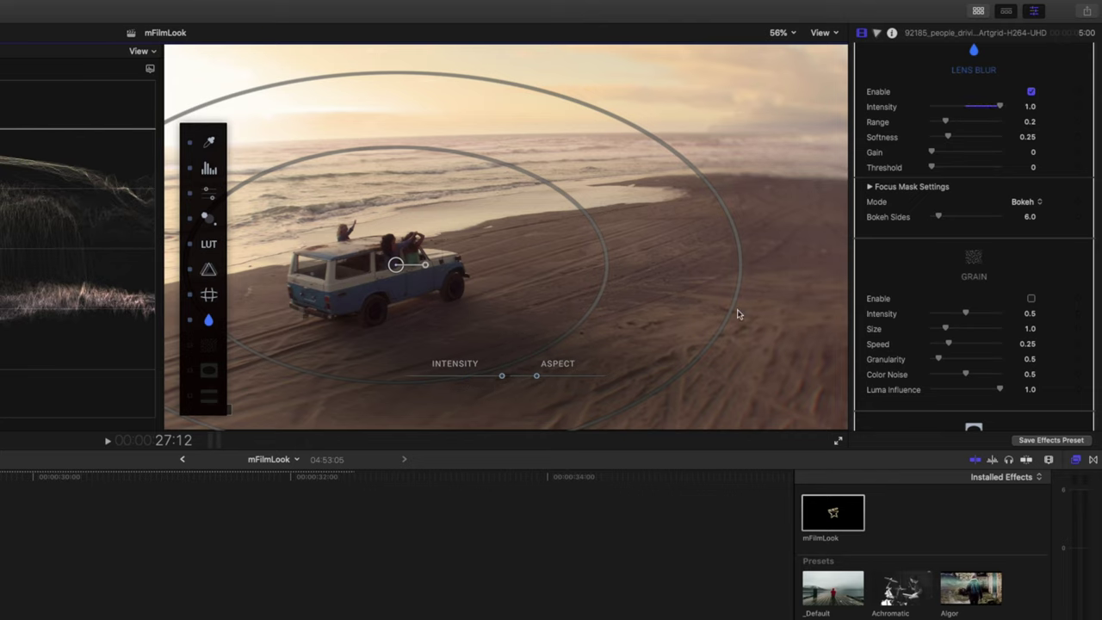
drag(737, 315, 793, 335)
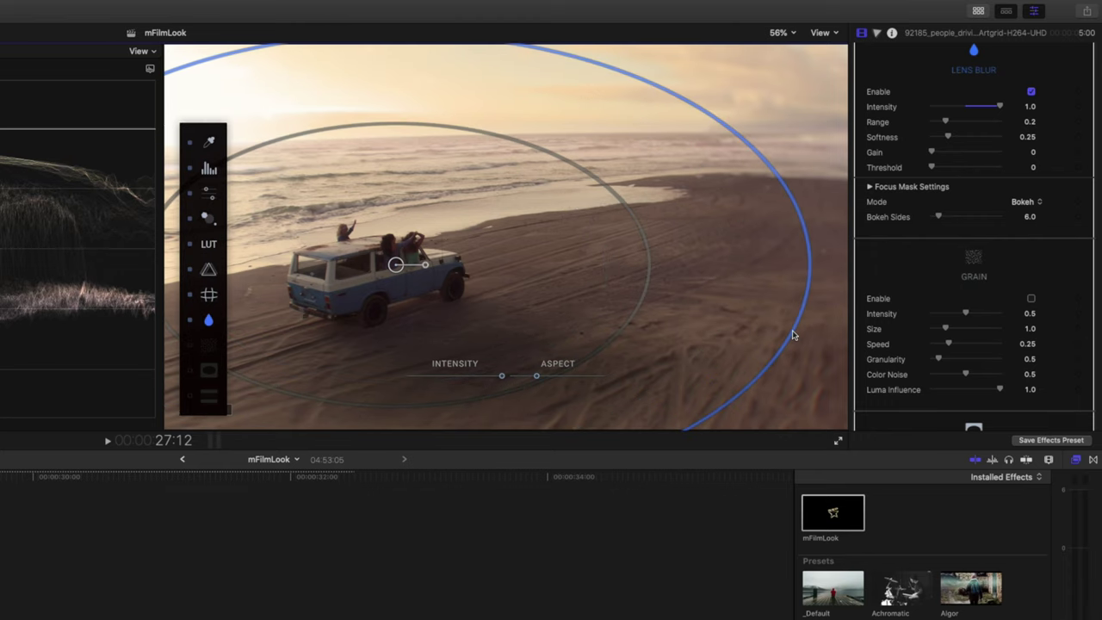
drag(497, 379, 459, 380)
click(192, 321)
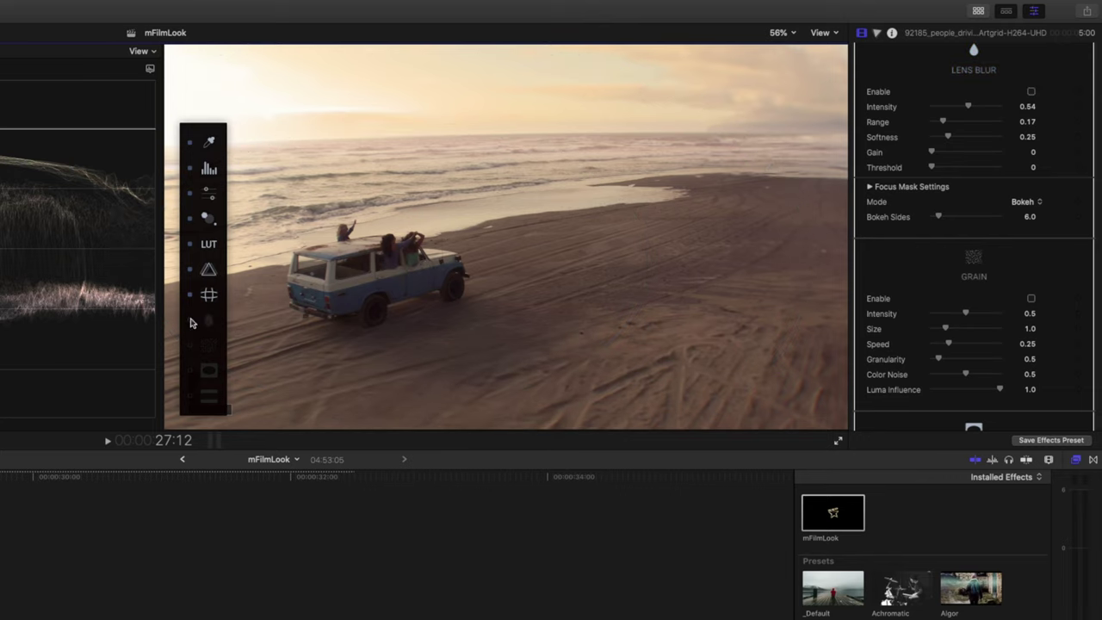
click(207, 344)
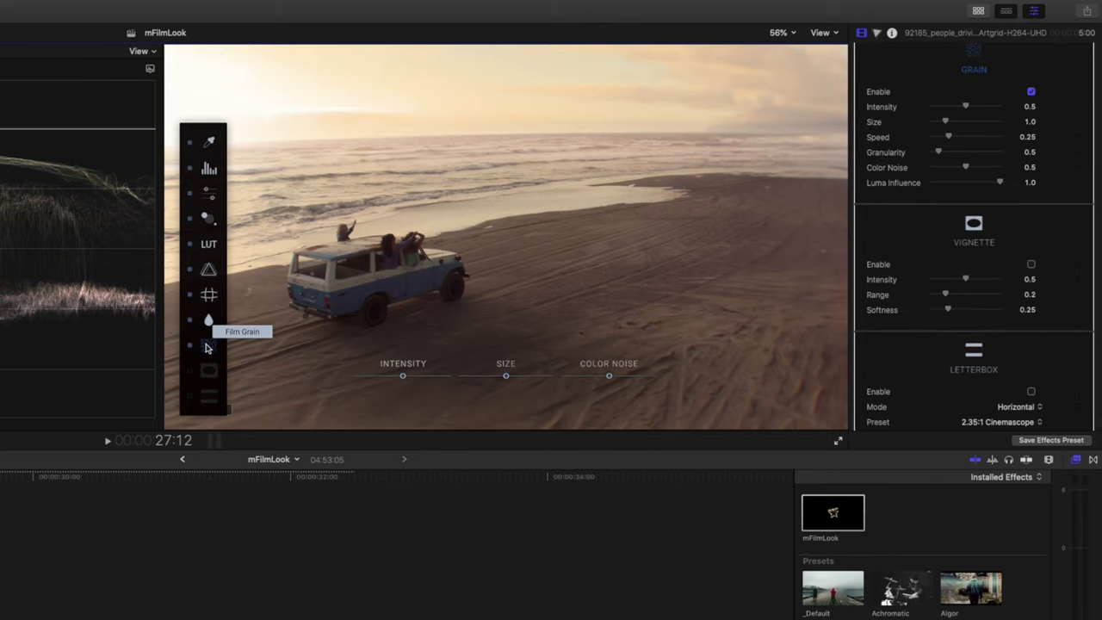
Step: Set film grain to intensity 0.4, size 0.98 and color noise 0.35
drag(405, 377, 421, 377)
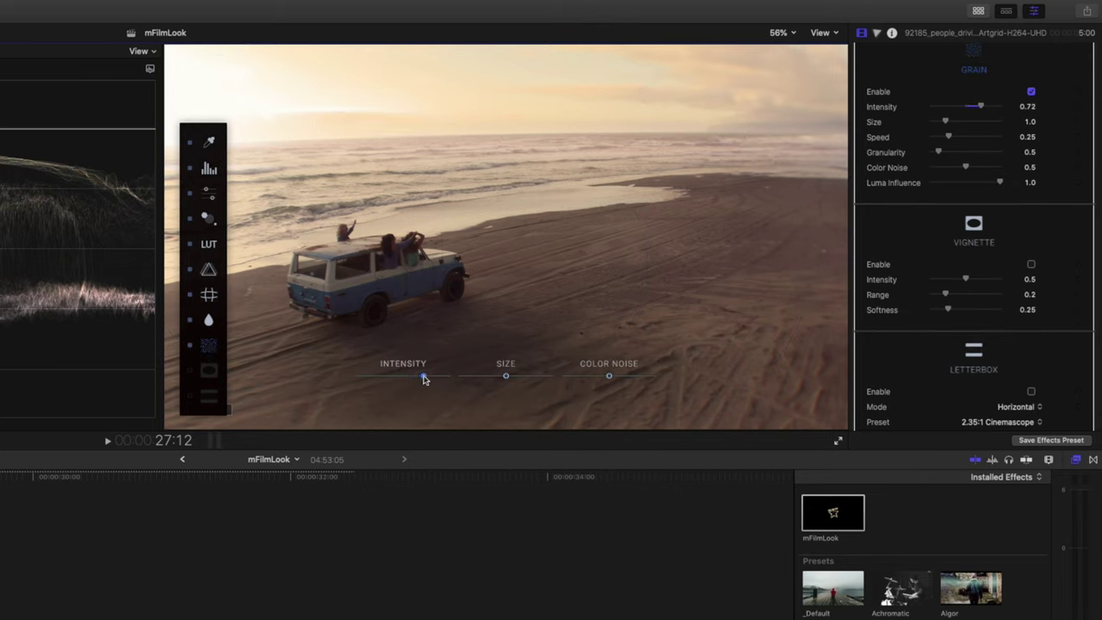
drag(506, 377, 523, 376)
mouse_move(608, 379)
mouse_down()
mouse_move(623, 377)
mouse_move(594, 380)
mouse_up()
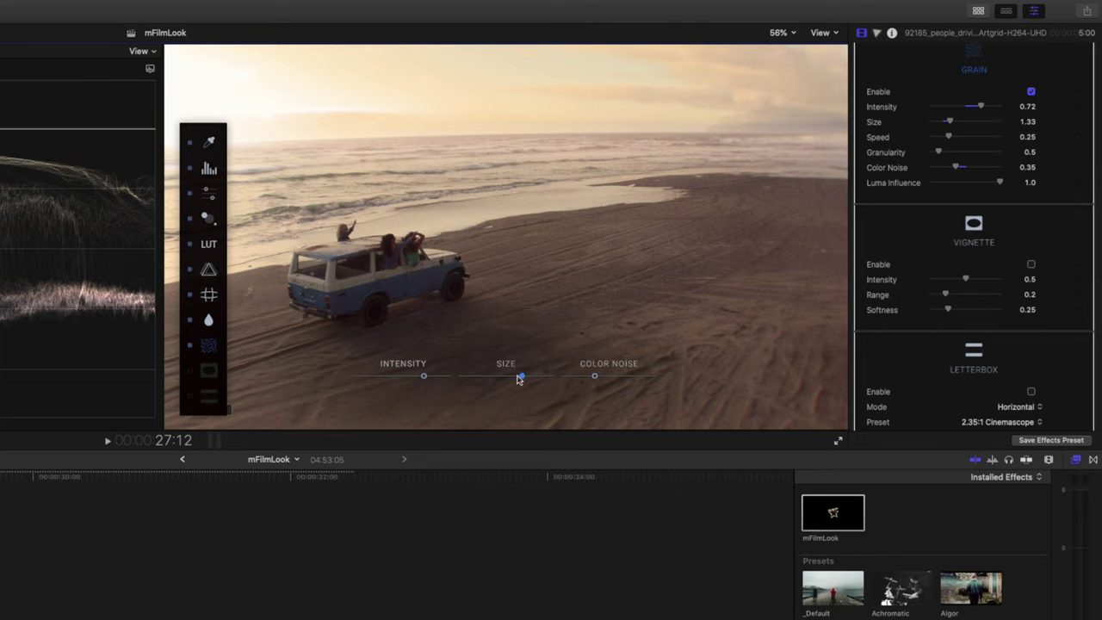
drag(520, 379, 506, 380)
drag(416, 380, 393, 380)
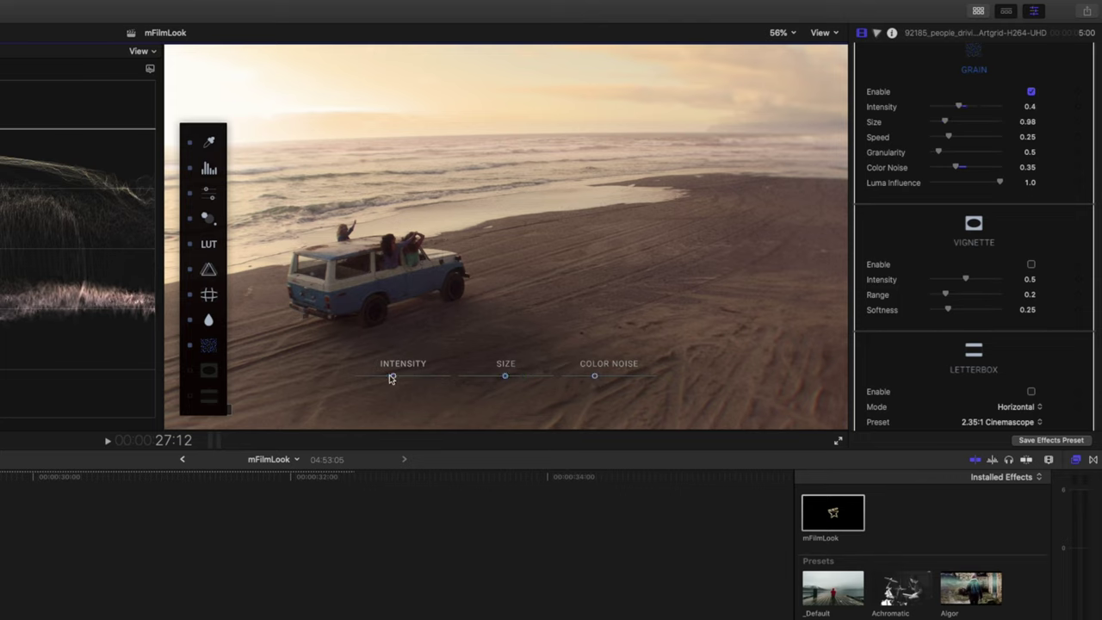
Step: Add a vignette with its edge past the frame at intensity 0.27
click(210, 371)
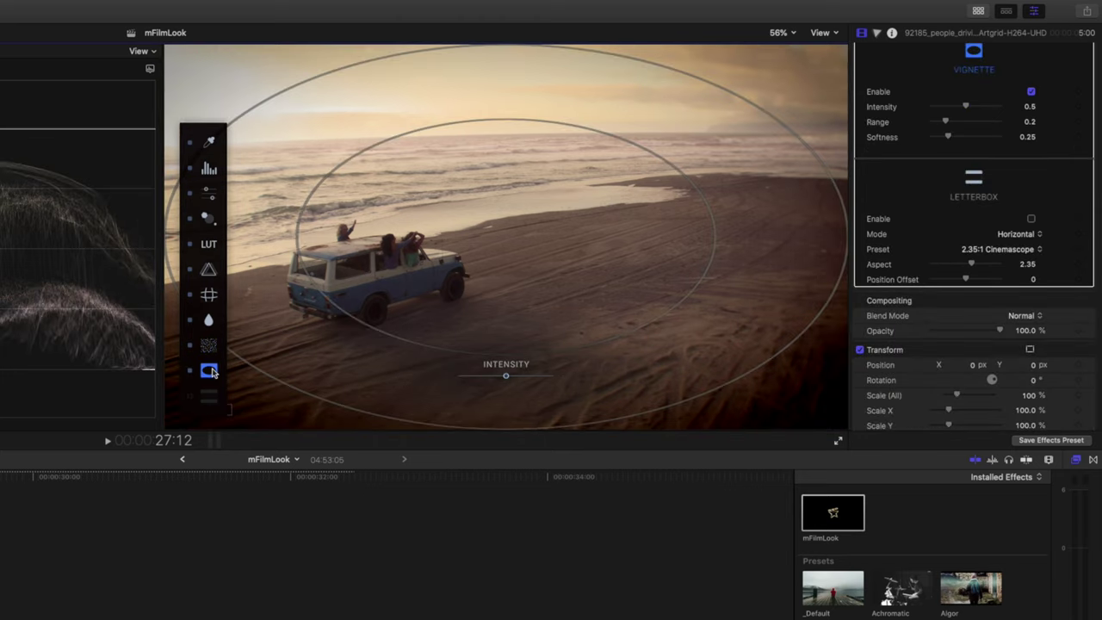
drag(746, 382, 814, 435)
drag(506, 376, 484, 380)
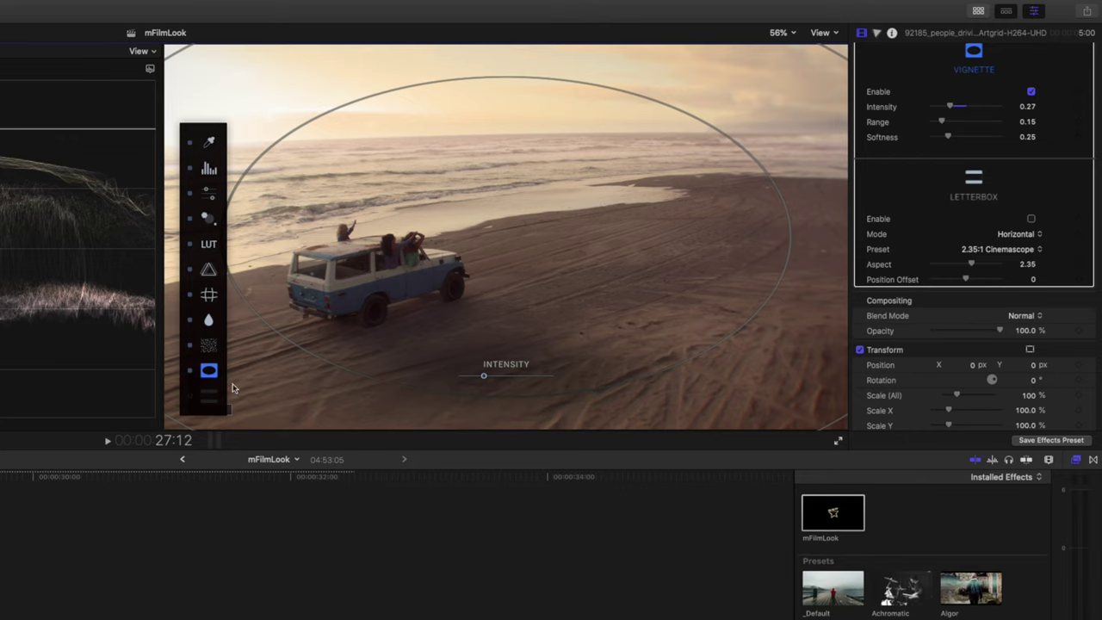
click(209, 399)
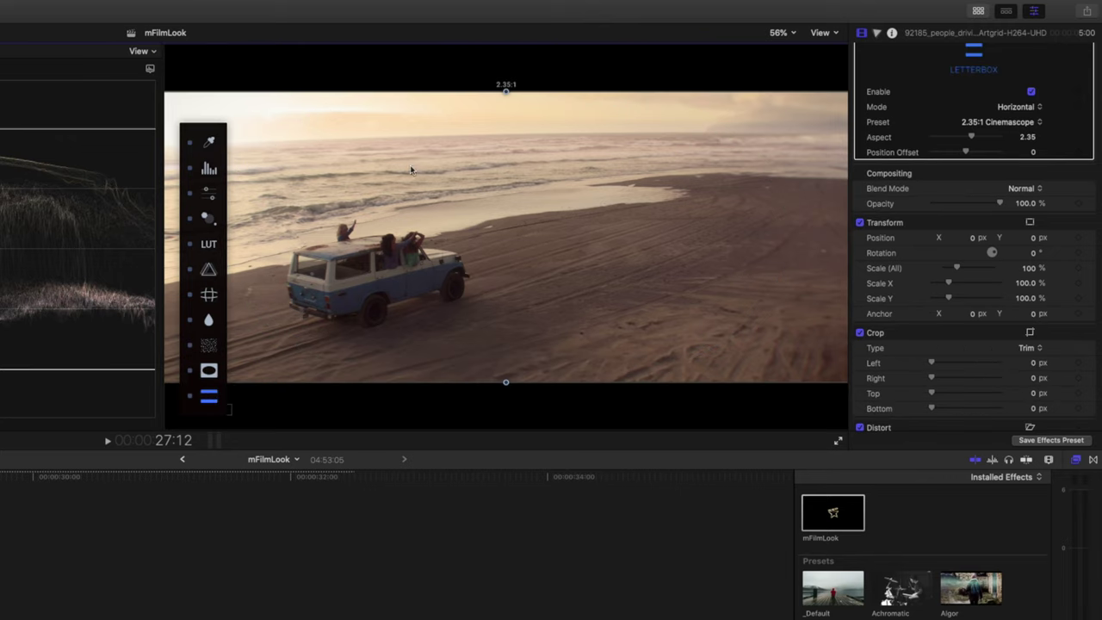
Step: Size the letterbox bars to a 2.35:1 Cinemascope frame on the beach clip
mouse_move(506, 93)
mouse_down()
mouse_move(504, 148)
mouse_move(509, 94)
mouse_up()
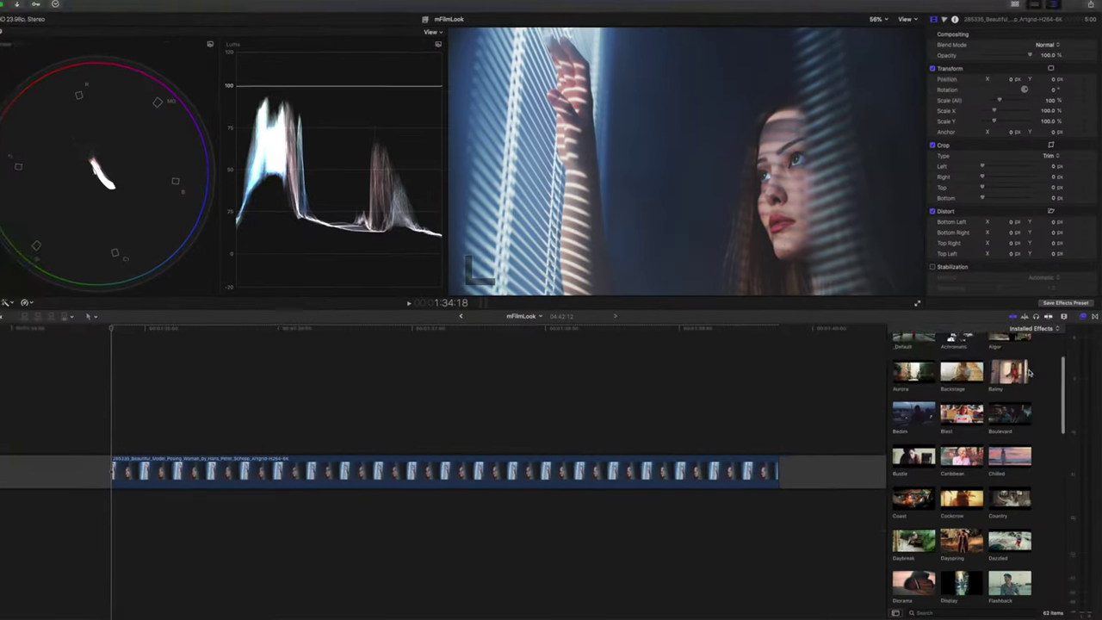
Step: Scroll the Installed Effects browser down to the Nightlife preset for the woman clip
scroll(999, 267, down, 4)
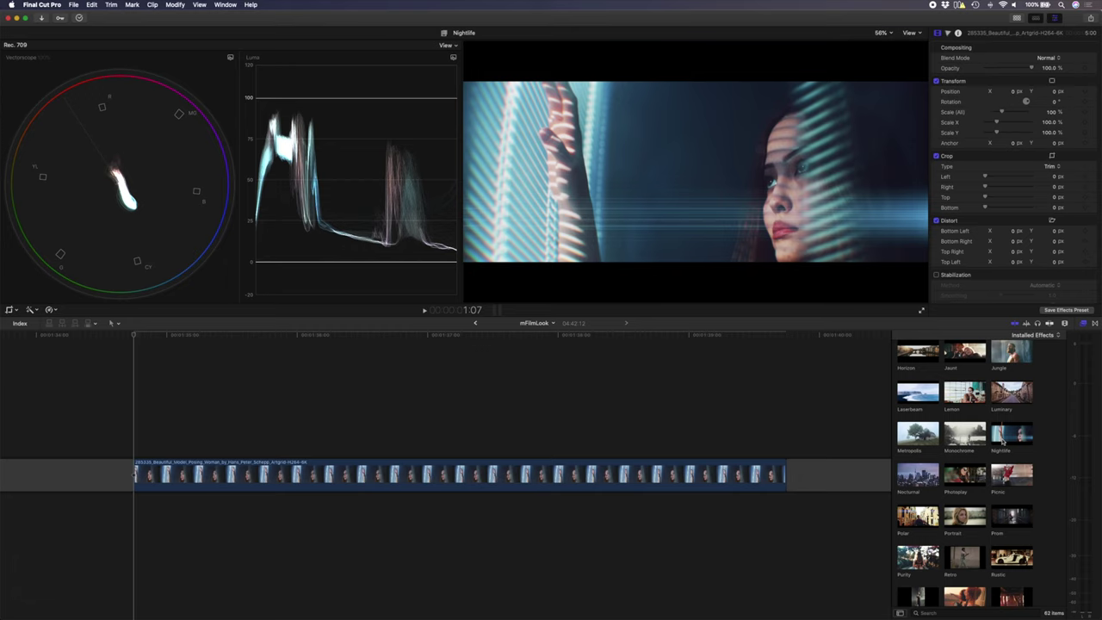
Step: Apply the Nightlife preset to the woman clip
double_click(1001, 441)
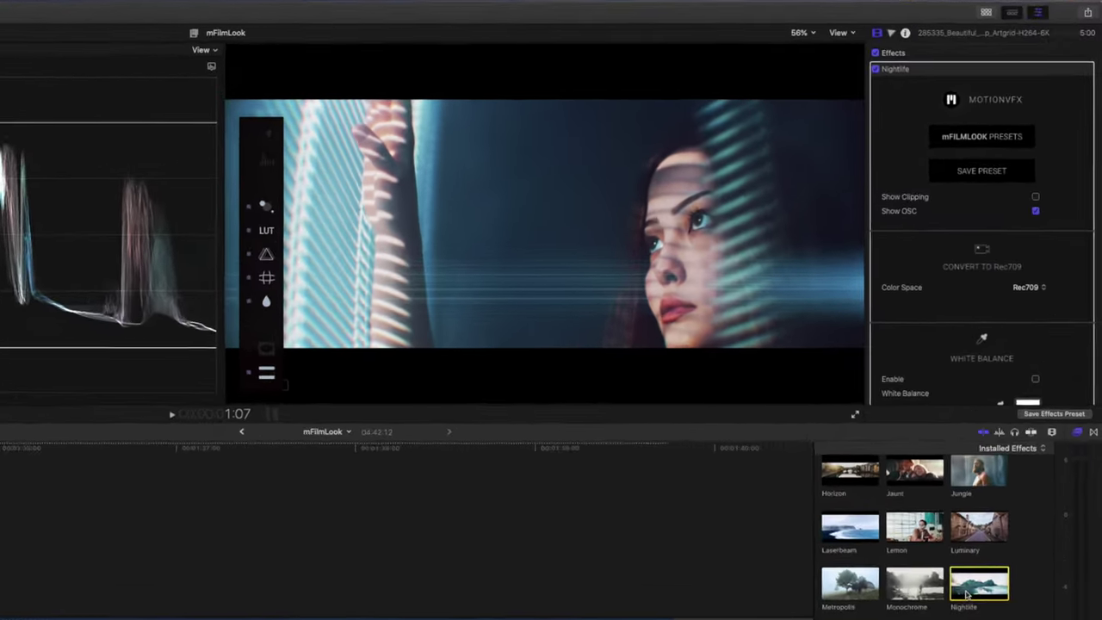
scroll(968, 339, down, 10)
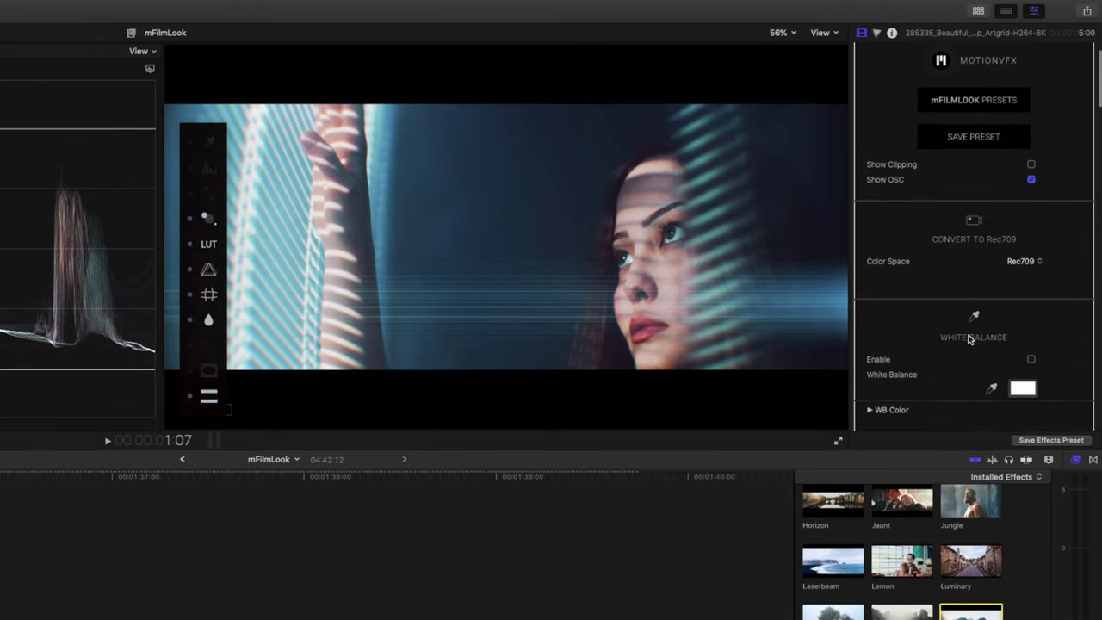
scroll(968, 339, down, 6)
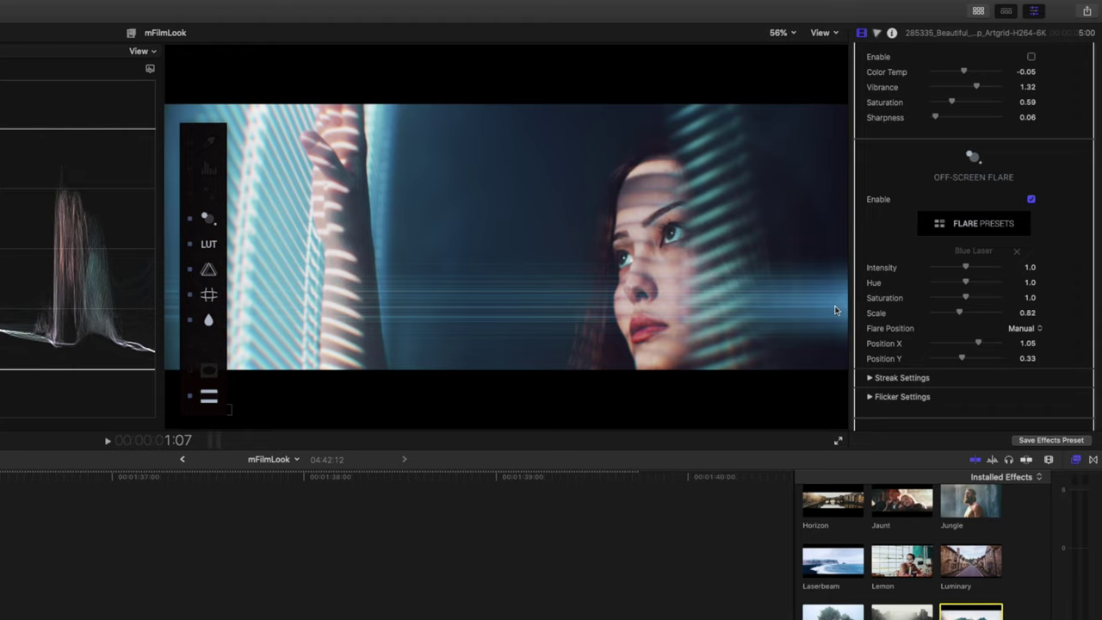
Step: Move the blue flare to the upper left and frame the shot with a 2.75:1 Ultra Panavision letterbox
drag(1028, 342, 990, 343)
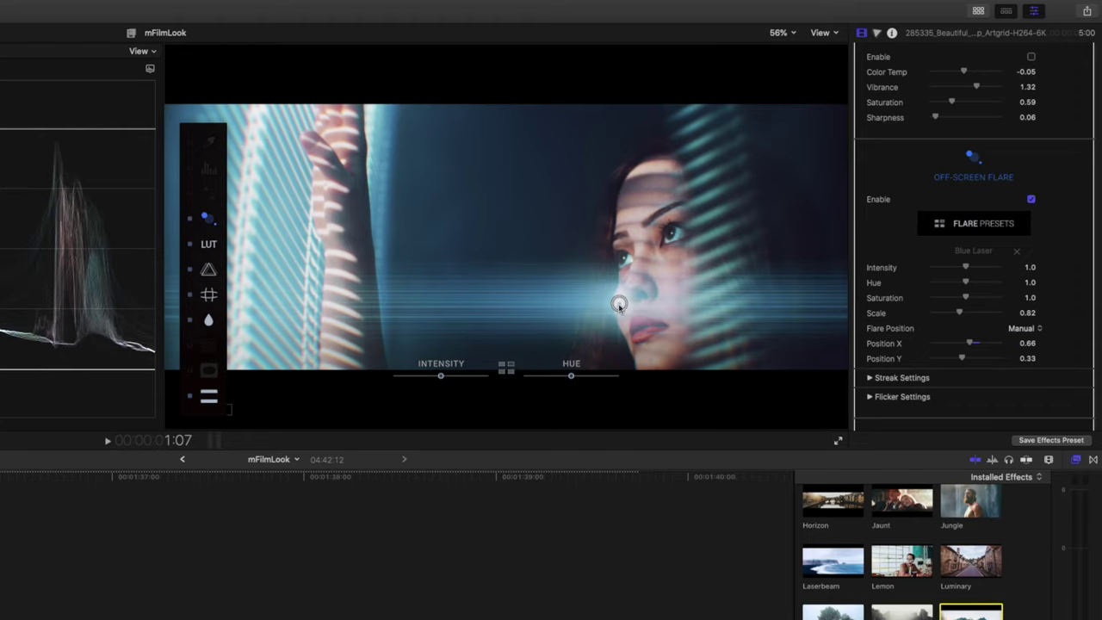
mouse_move(618, 303)
mouse_down()
mouse_move(295, 152)
mouse_move(252, 116)
mouse_up()
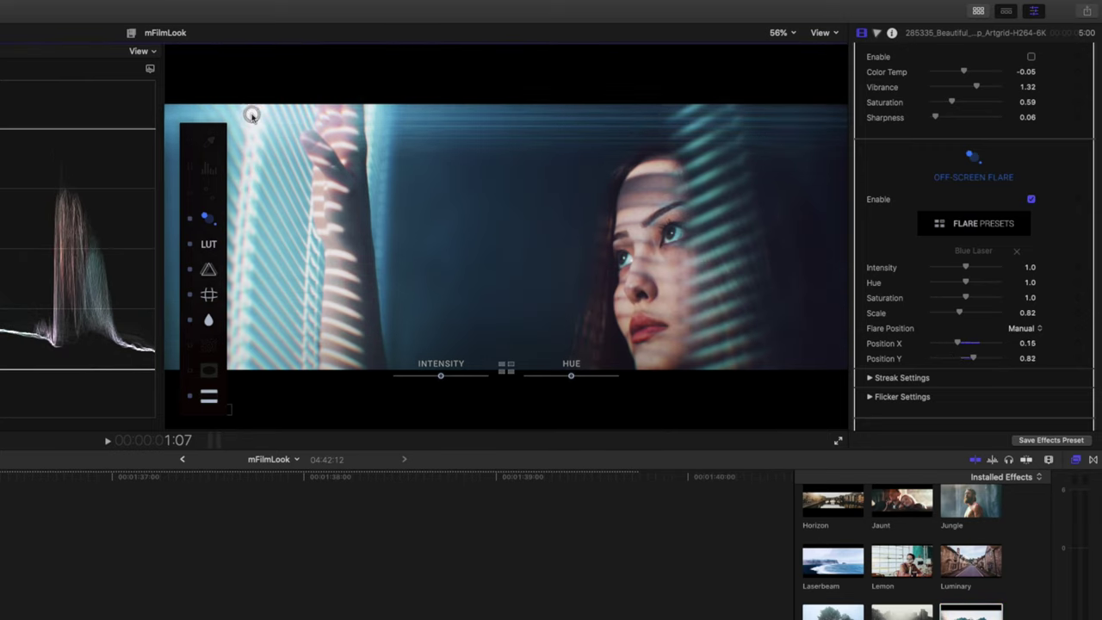
click(214, 393)
drag(527, 243, 528, 224)
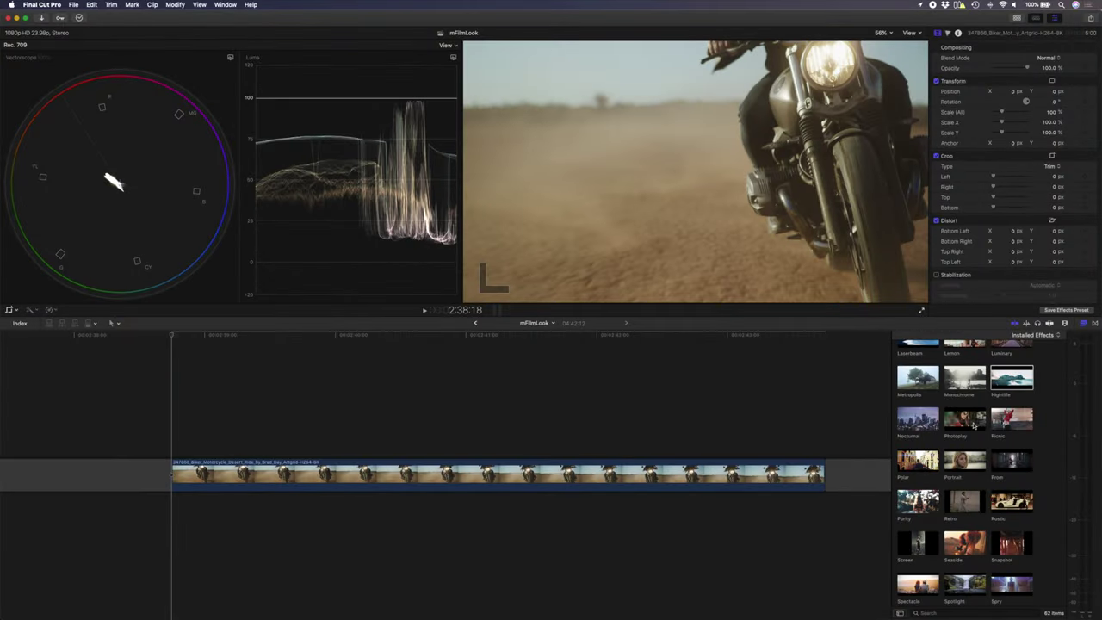
Step: Apply the Photoplay preset to the biker clip and turn off Show OSC
drag(974, 425, 295, 472)
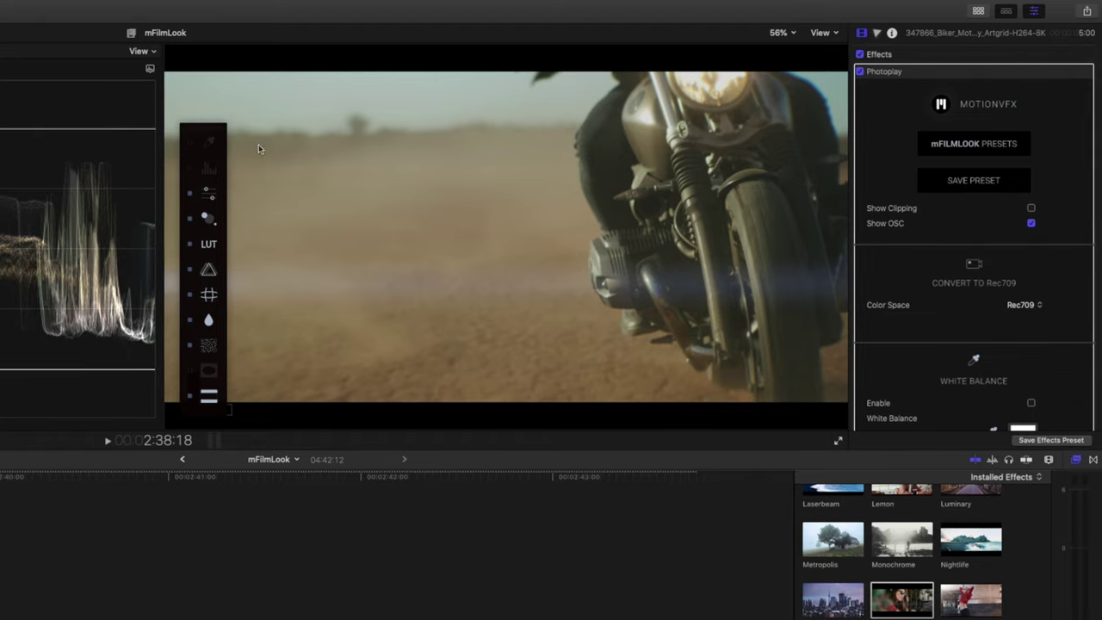
click(1031, 223)
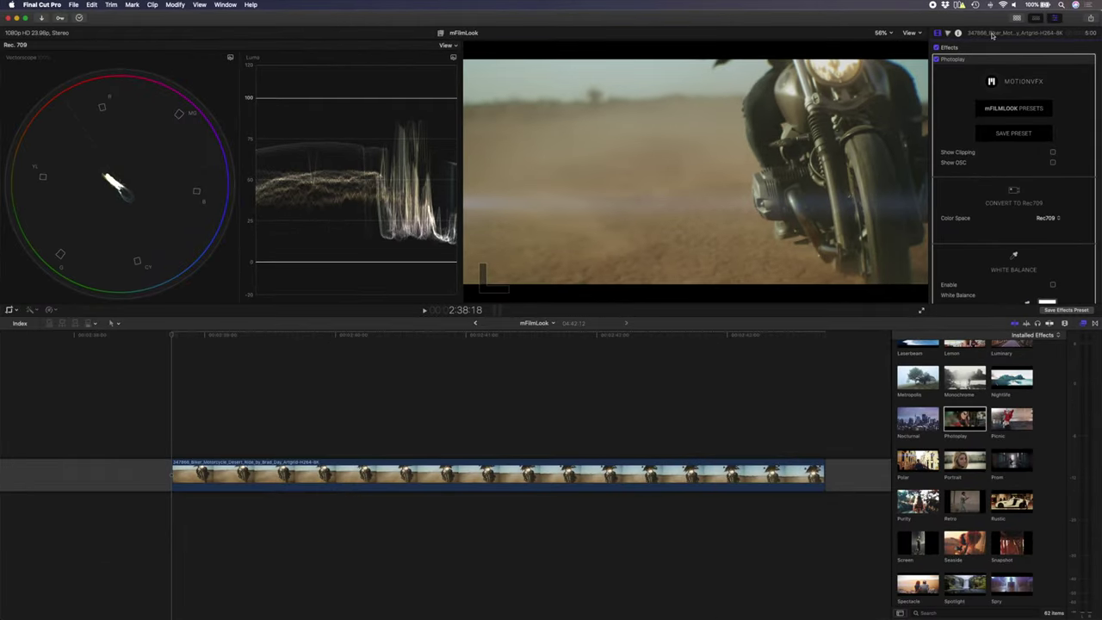
Step: Expand the Photoplay settings to full height, close the Effects browser, and keep Color Space at Rec709
double_click(992, 35)
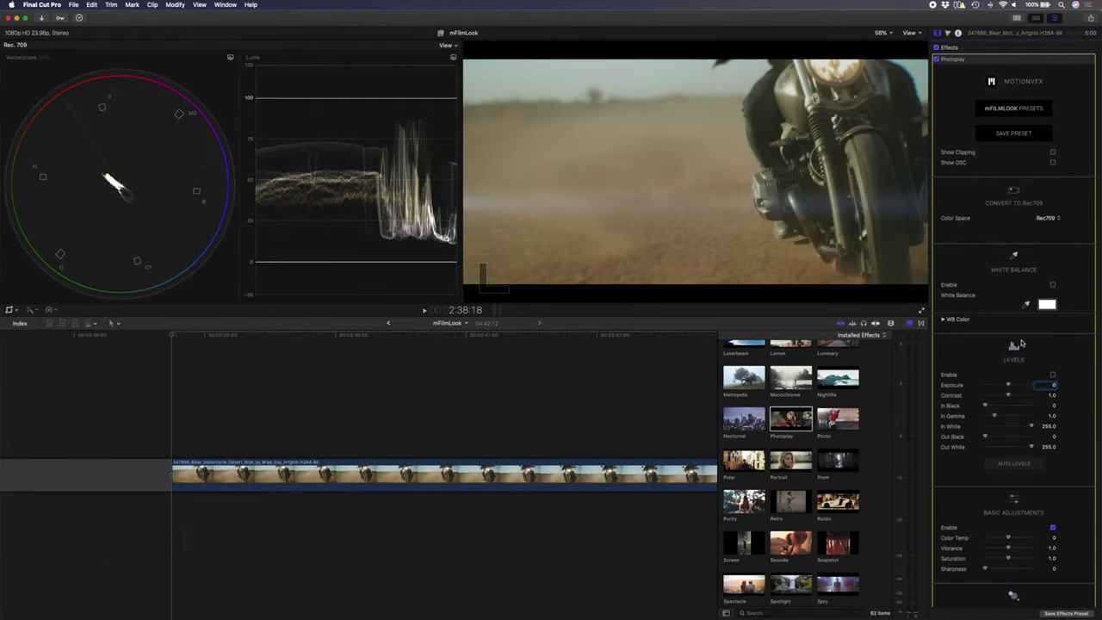
click(921, 325)
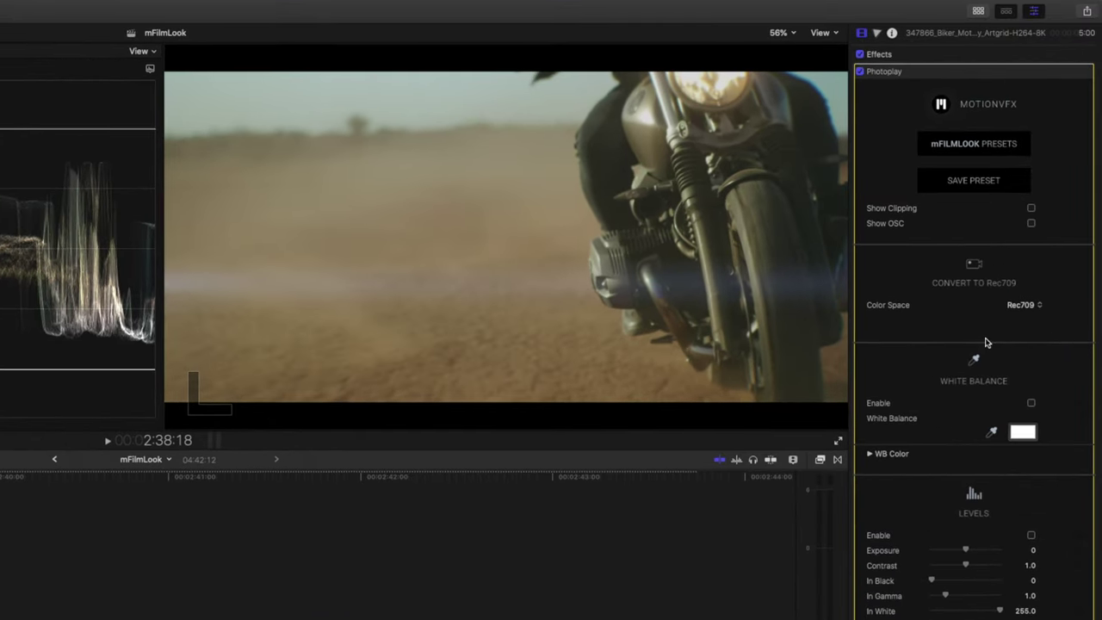
click(1016, 306)
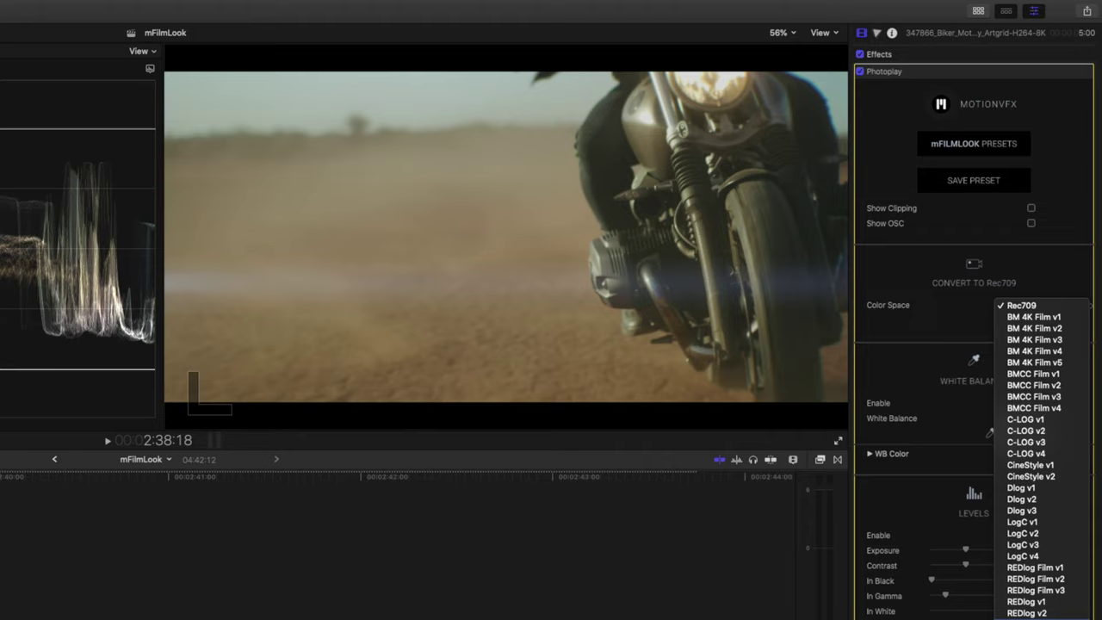
click(967, 340)
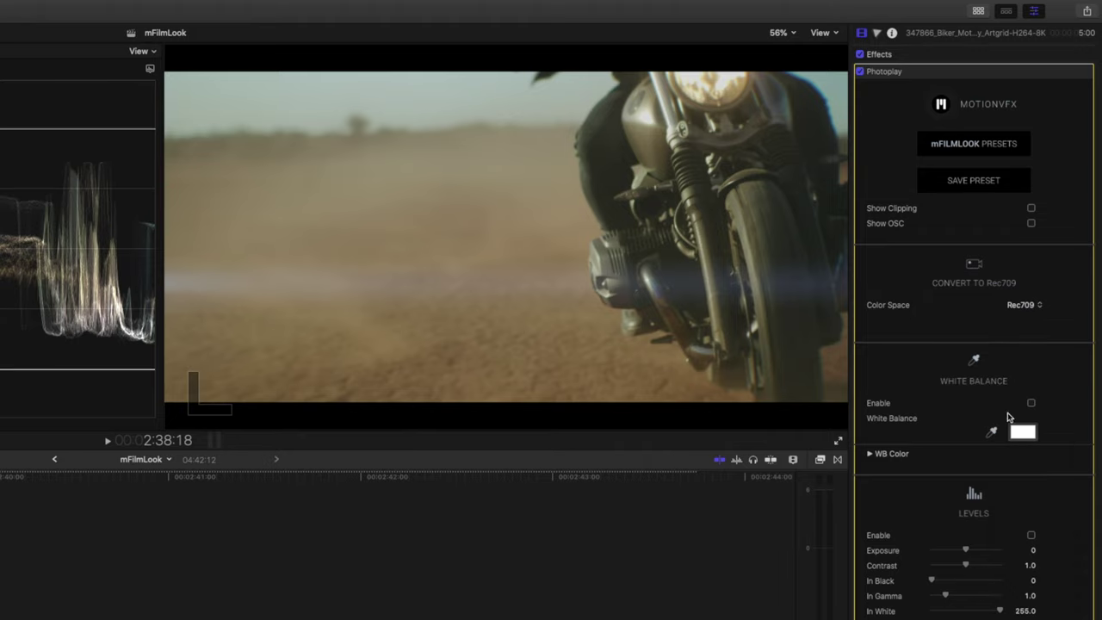
scroll(1009, 417, down, 10)
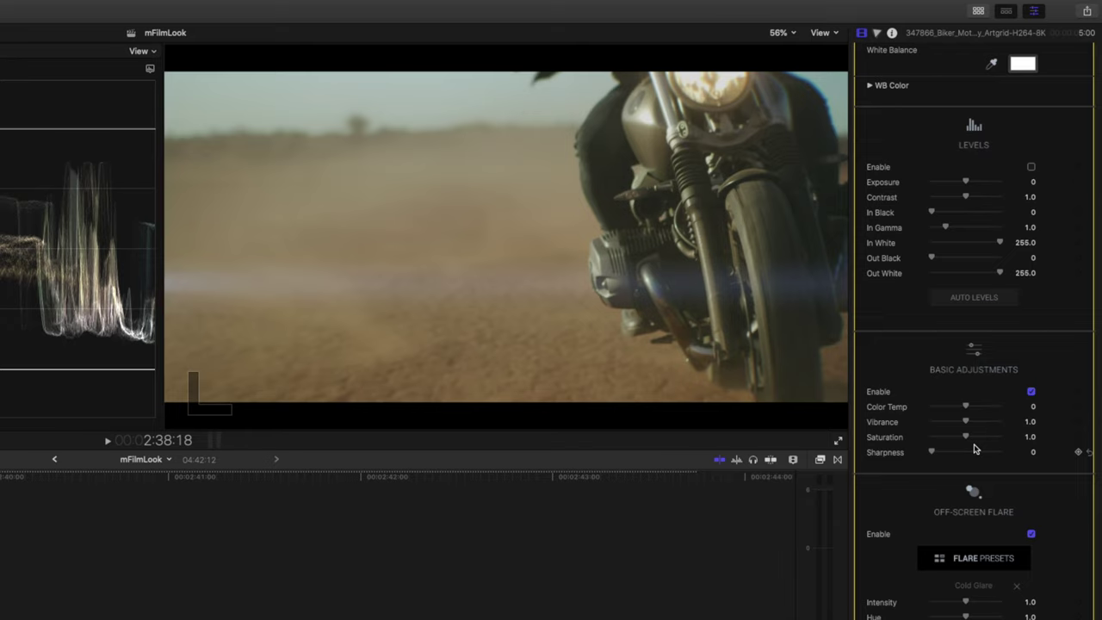
scroll(975, 448, down, 10)
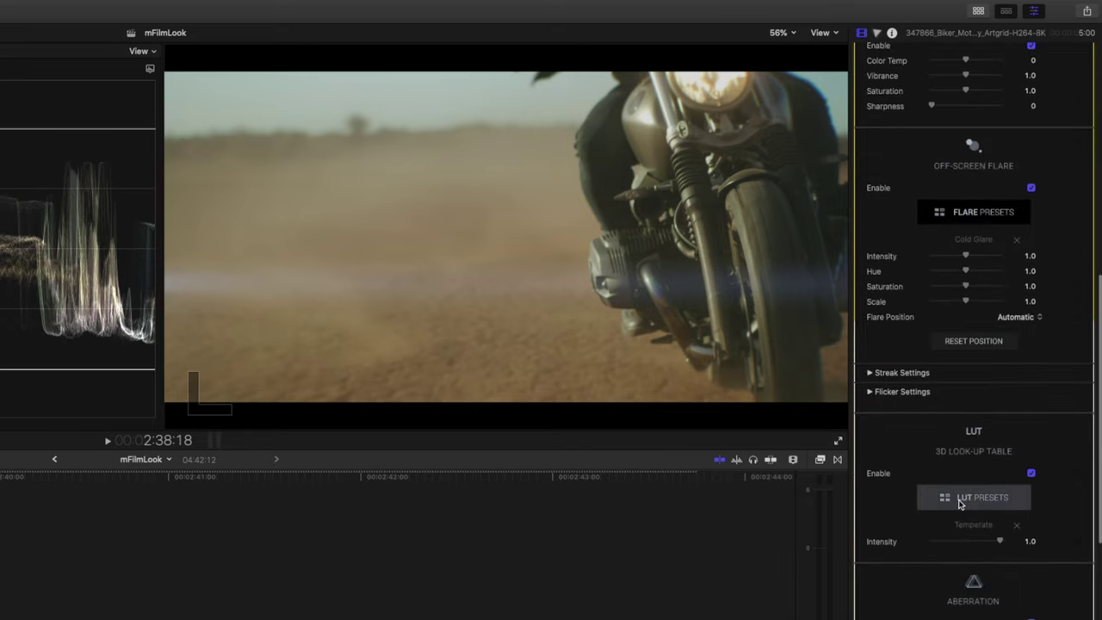
Step: Apply the Thunderbolt LUT preset to the biker clip
click(961, 504)
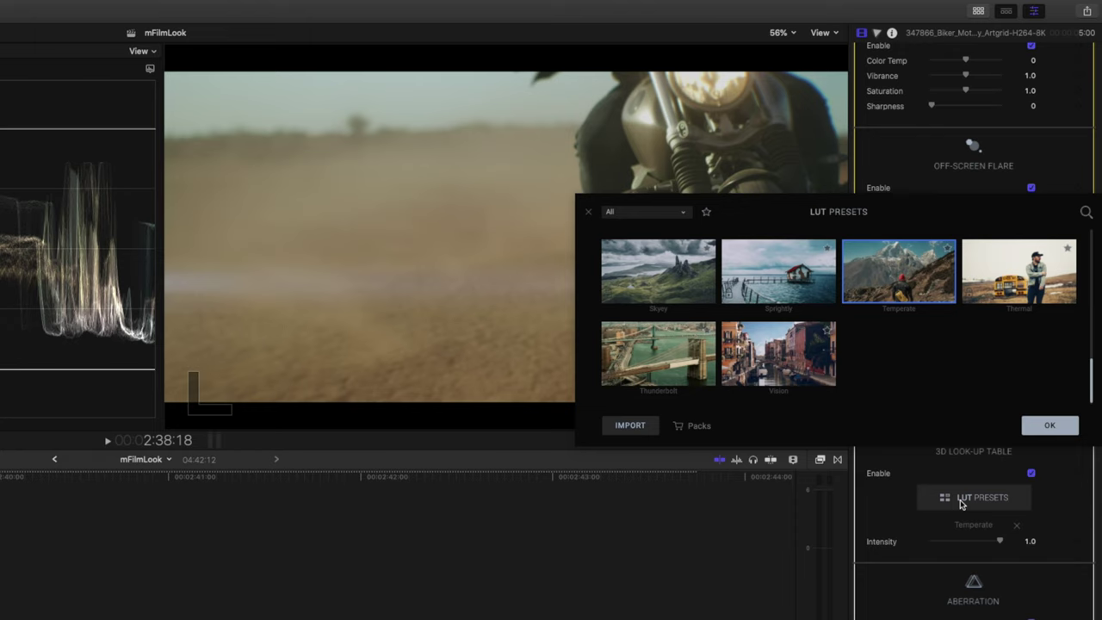
click(662, 367)
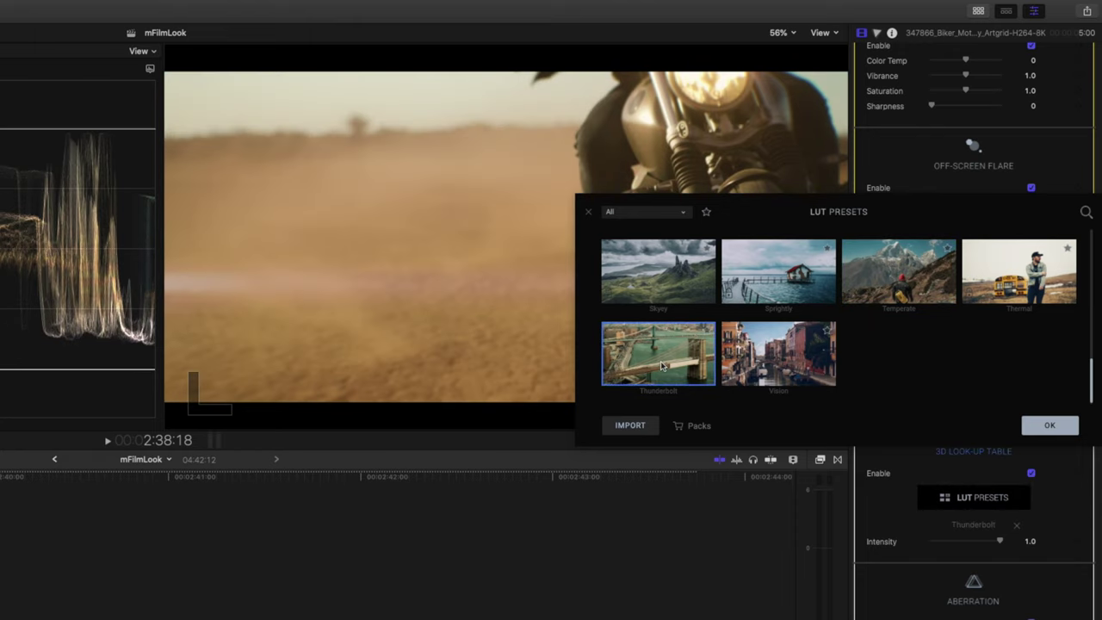
click(1037, 424)
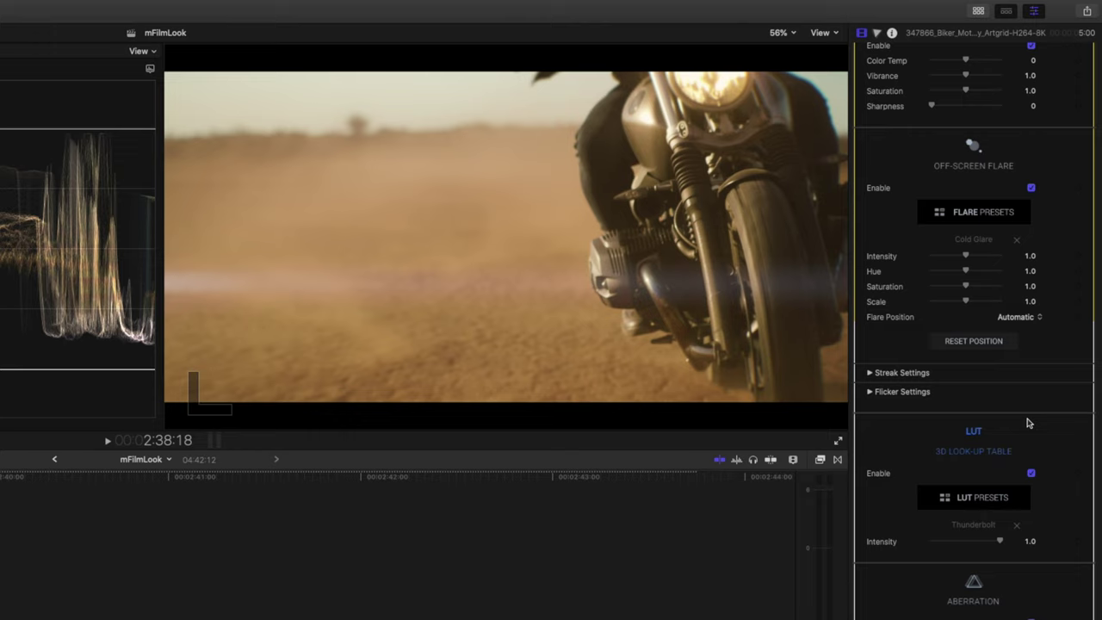
Step: Enable Levels with In Black 13.0 and In White 237.0, and set Color Temp to -0.03
scroll(1027, 423, up, 10)
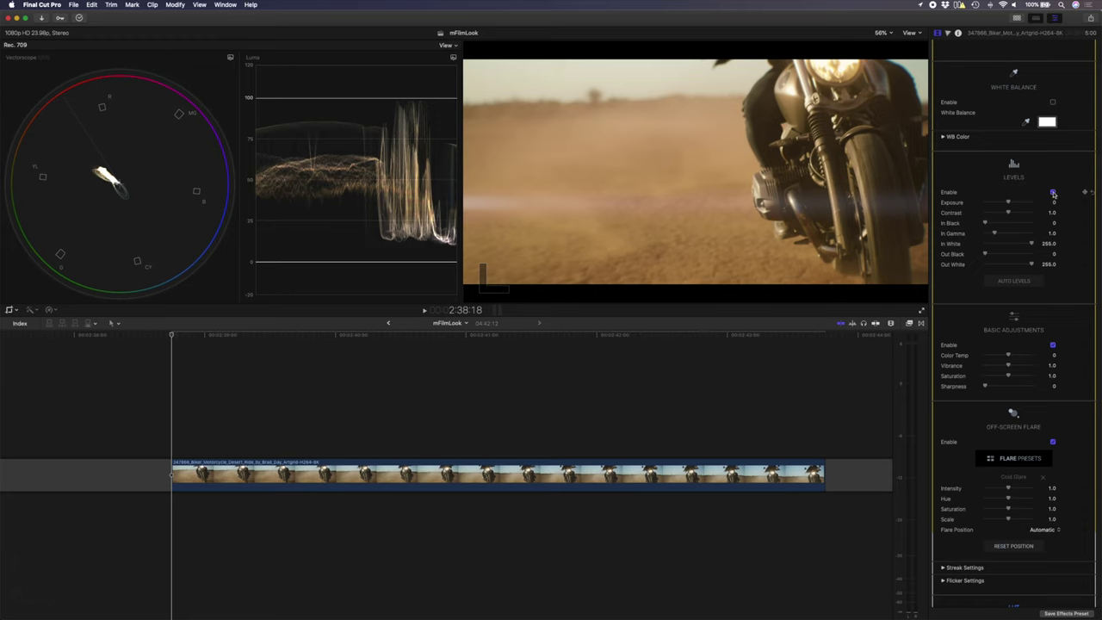
click(1053, 193)
drag(985, 223, 987, 224)
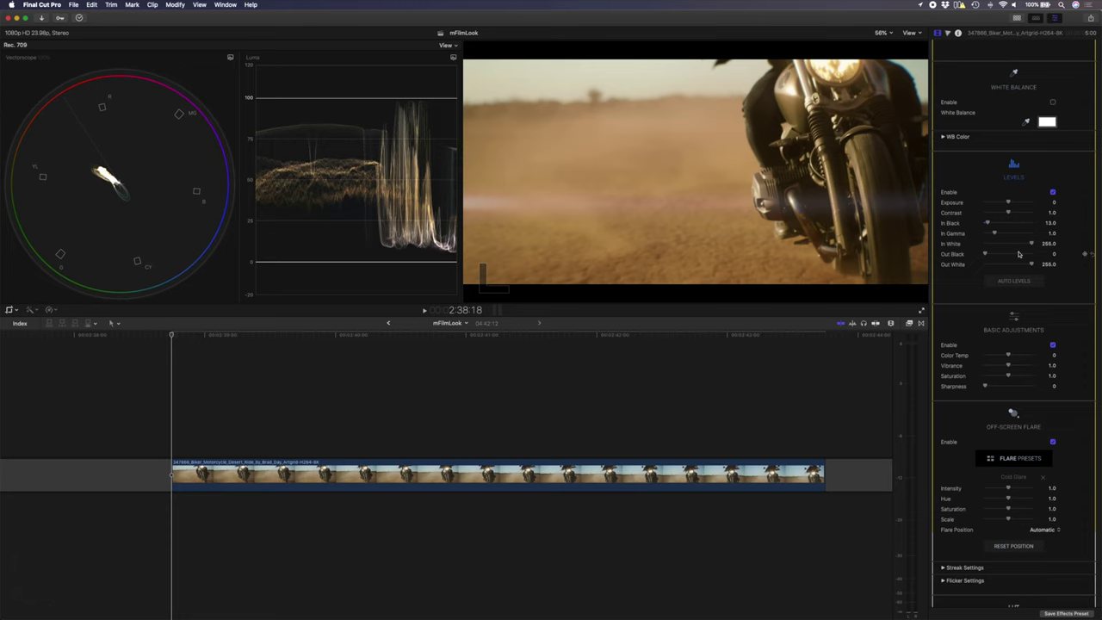
drag(1034, 245, 1029, 247)
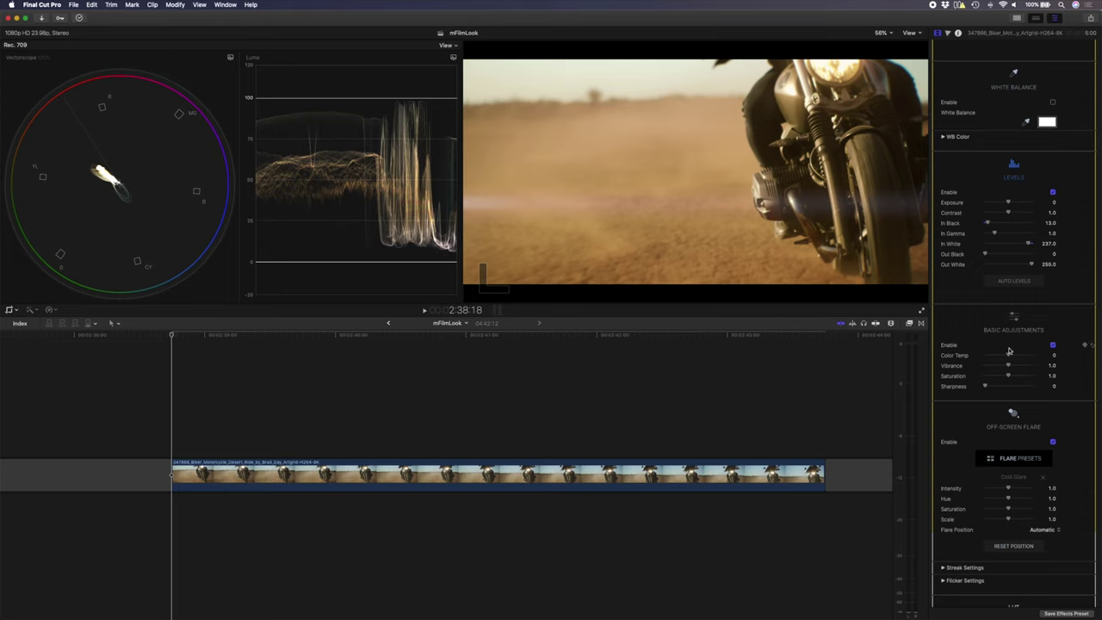
drag(1010, 357, 1009, 357)
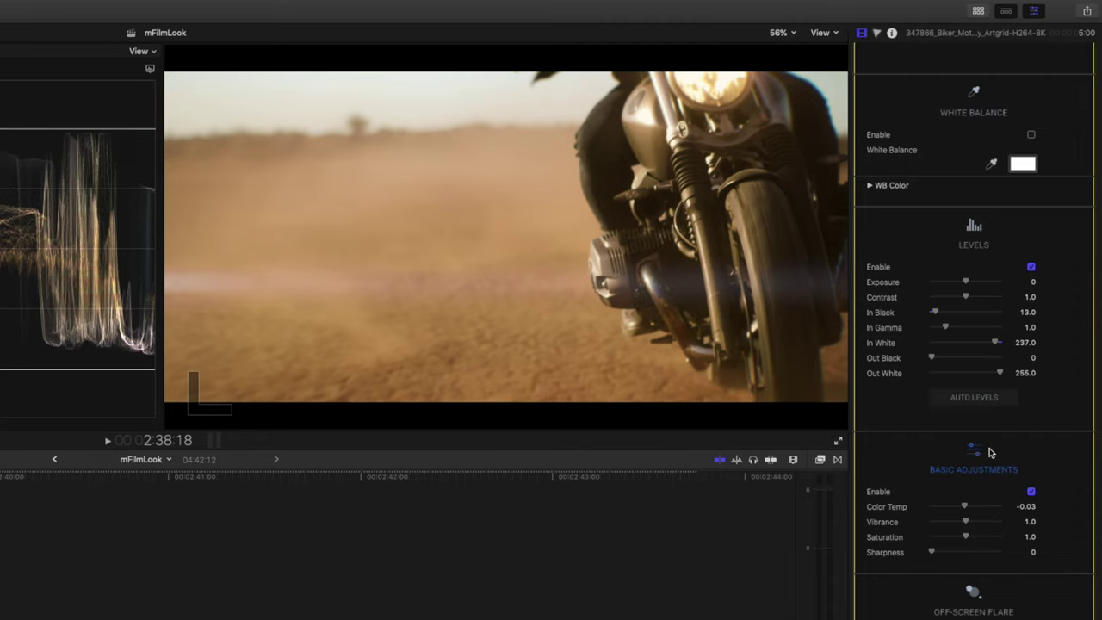
Step: Choose Ethereal Sparkle from the flare presets as the off-screen flare
scroll(989, 452, down, 5)
click(975, 362)
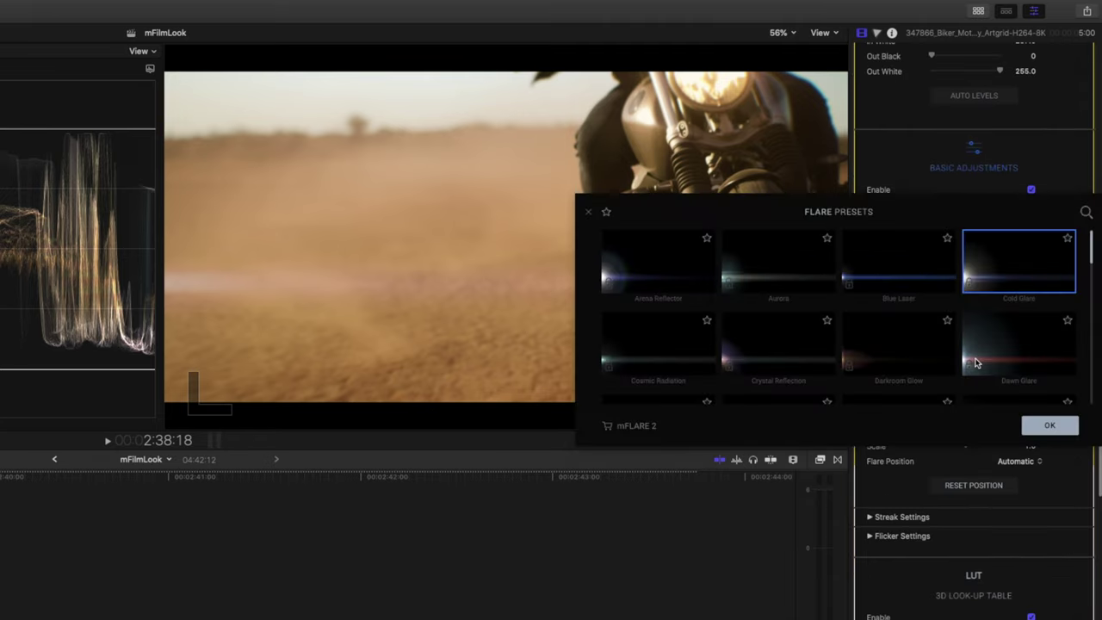
scroll(935, 324, down, 4)
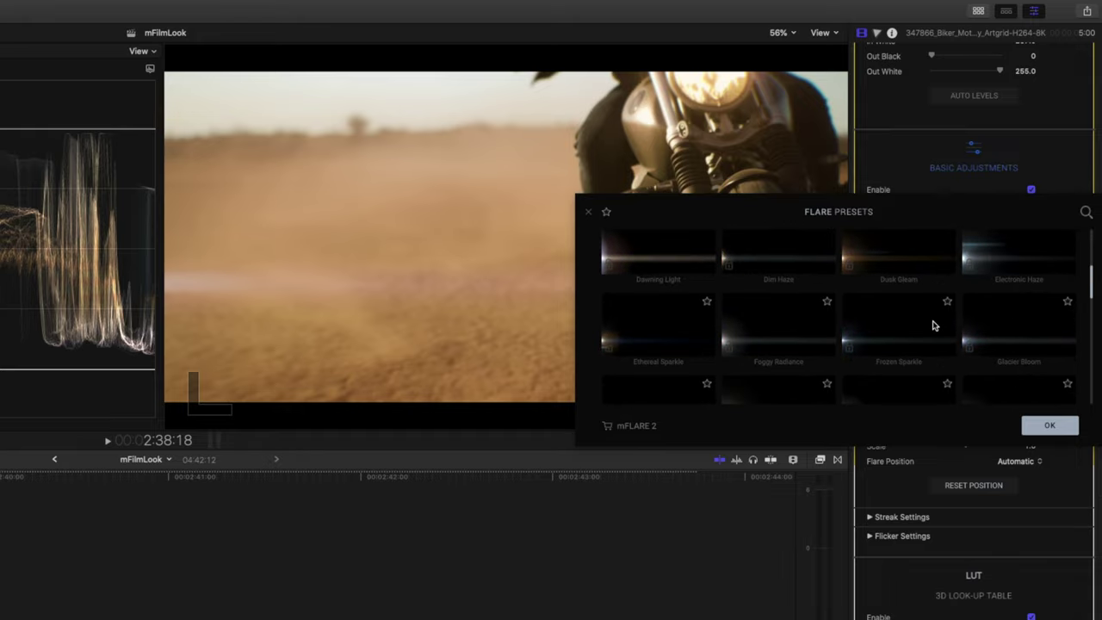
click(657, 343)
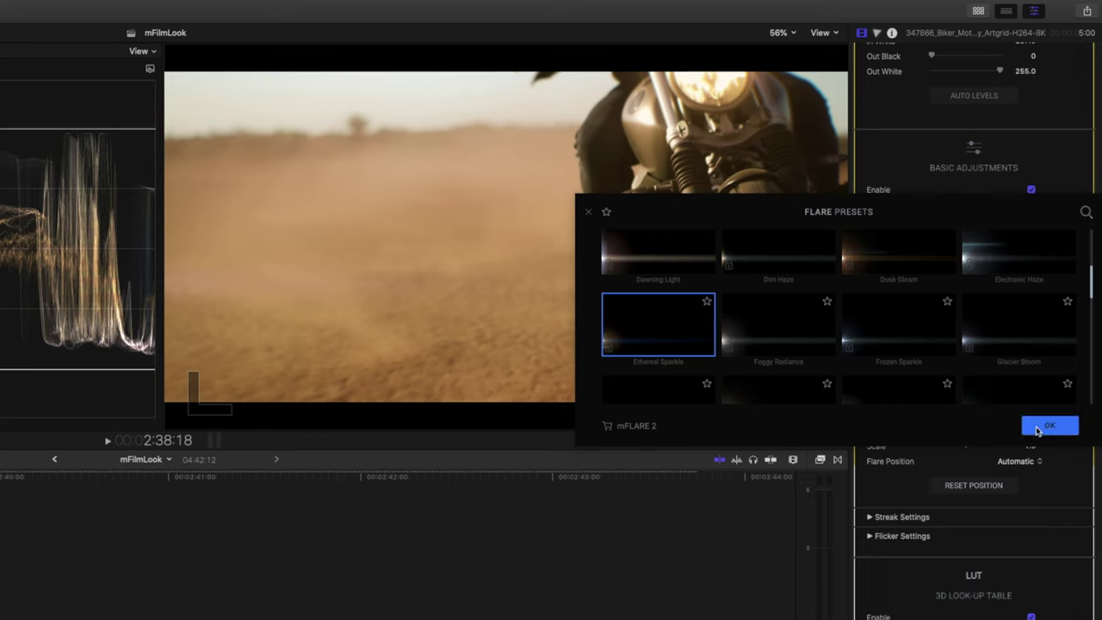
click(1045, 424)
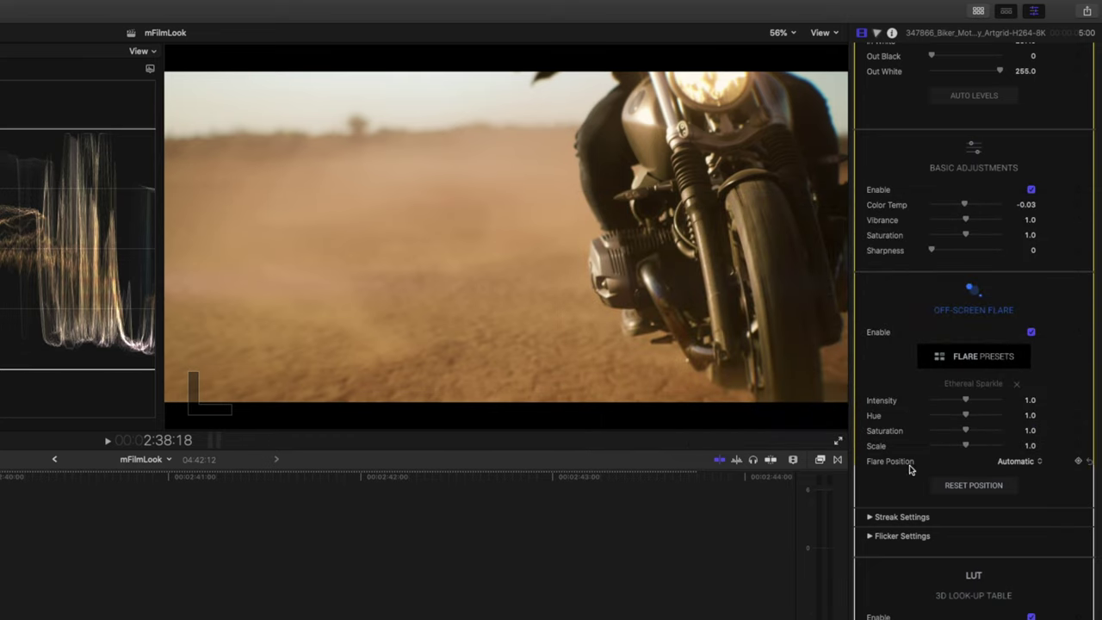
Step: Set the flare position mode to Manual and move the flare toward the bike
click(1019, 465)
click(1019, 475)
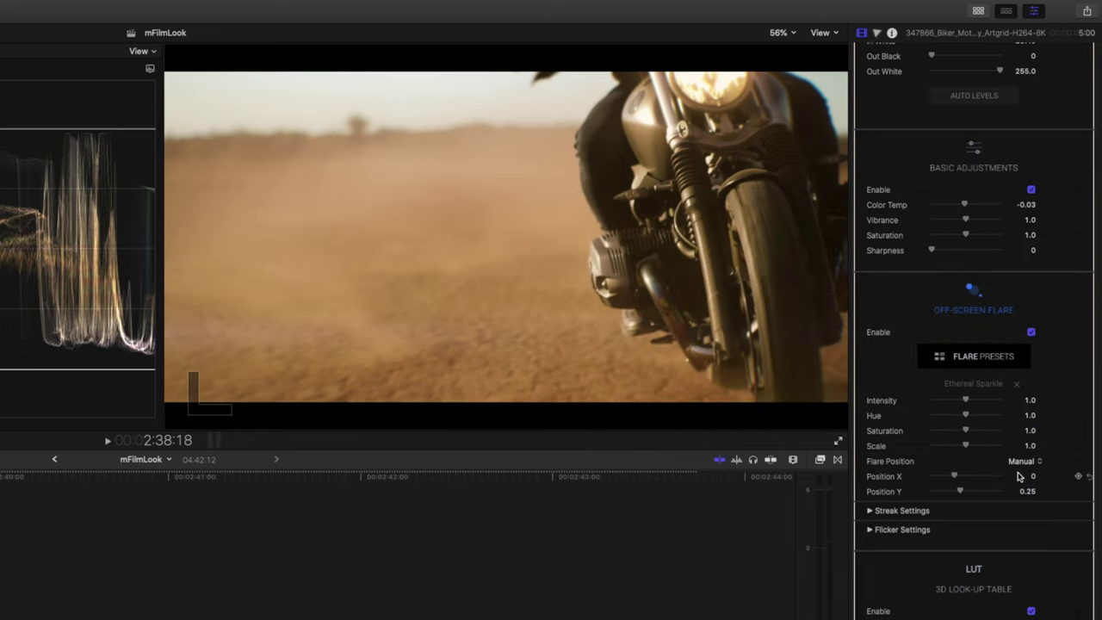
mouse_move(1033, 480)
mouse_down()
mouse_move(1016, 481)
mouse_move(1059, 481)
mouse_move(1026, 476)
mouse_move(1028, 465)
mouse_up()
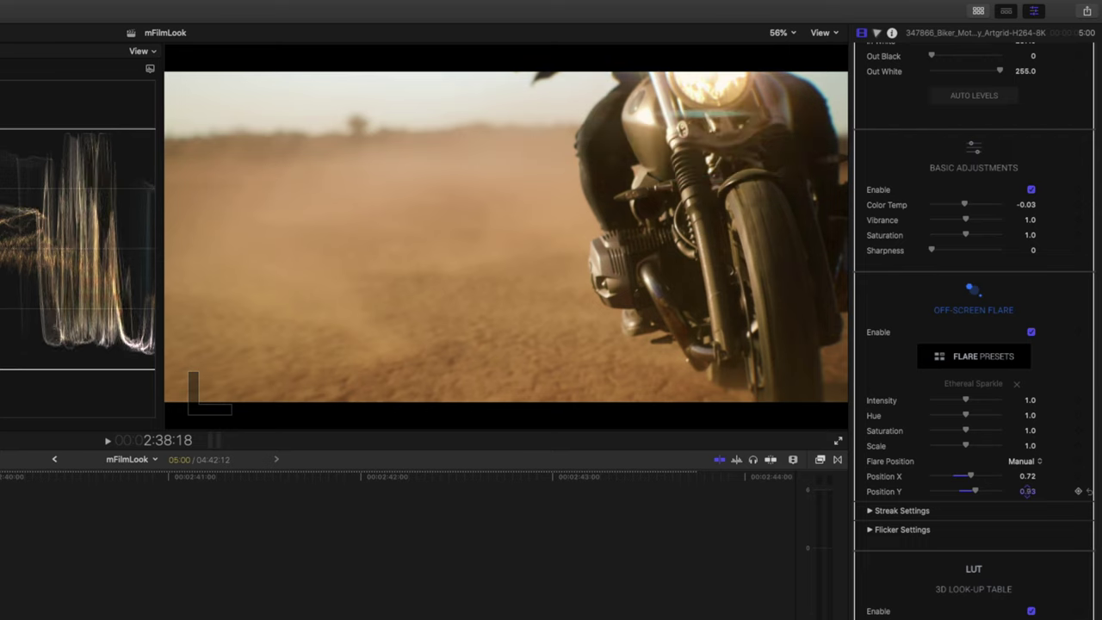
Step: Show on-screen controls, place the flare at 0.72, 0.91 and raise its hue to 1.45
scroll(935, 433, up, 10)
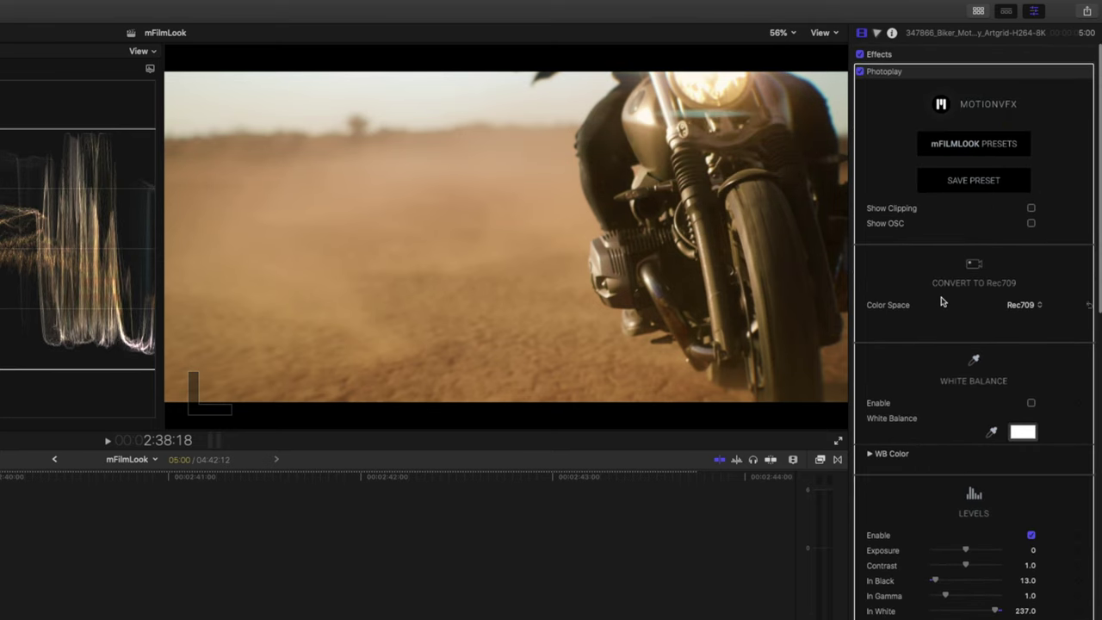
click(1032, 224)
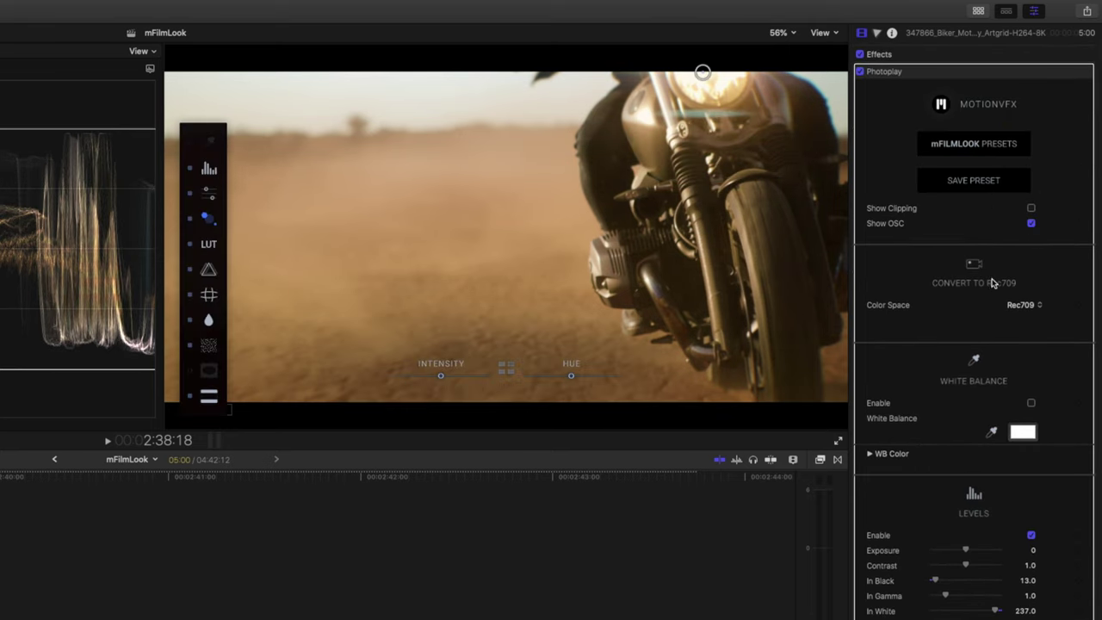
scroll(1008, 258, down, 10)
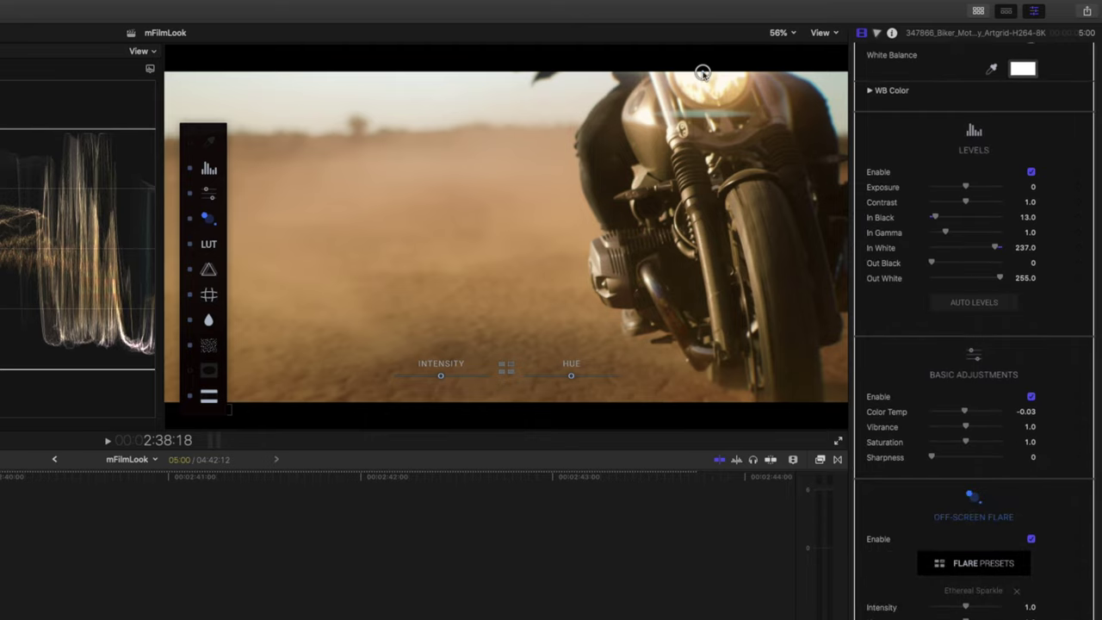
drag(705, 74, 708, 78)
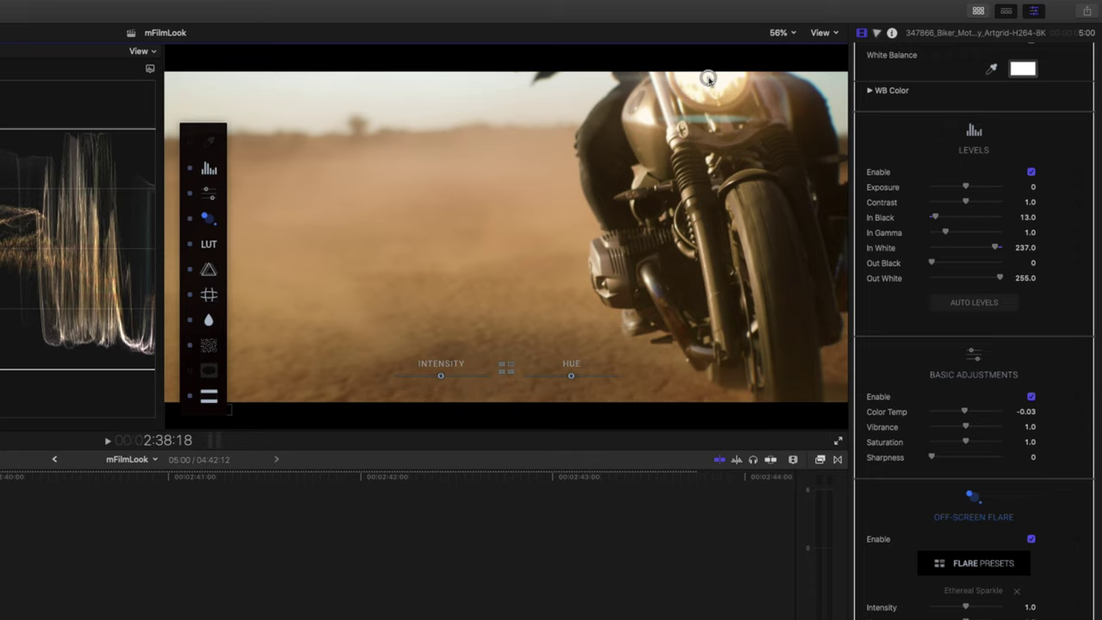
drag(570, 377, 592, 376)
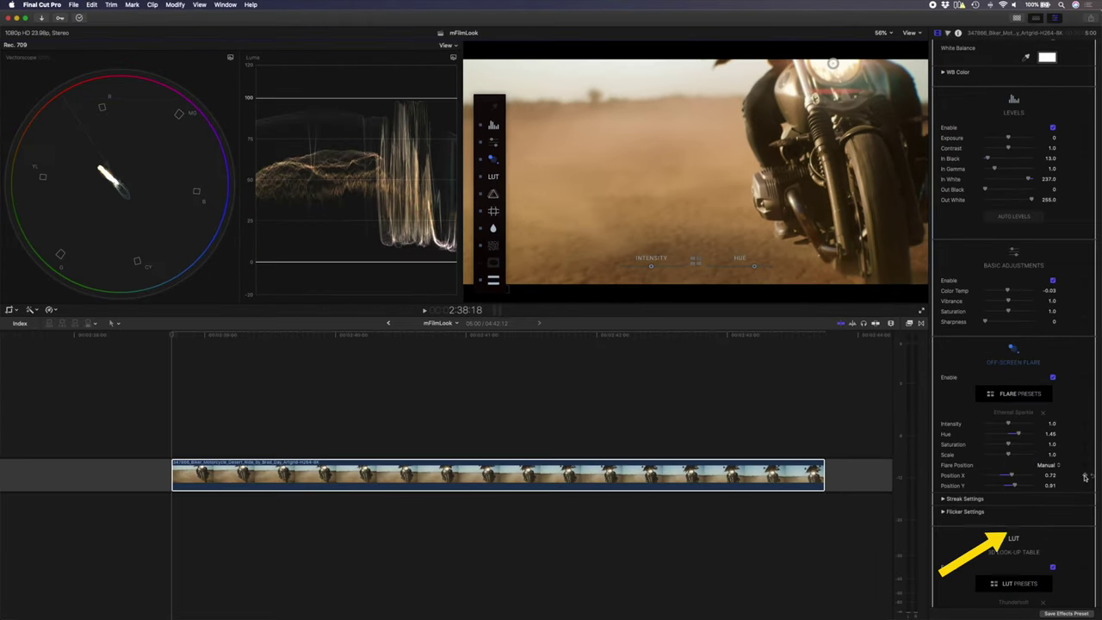
Step: Keyframe the flare position and place it on the headlight near the clip's end
click(1085, 476)
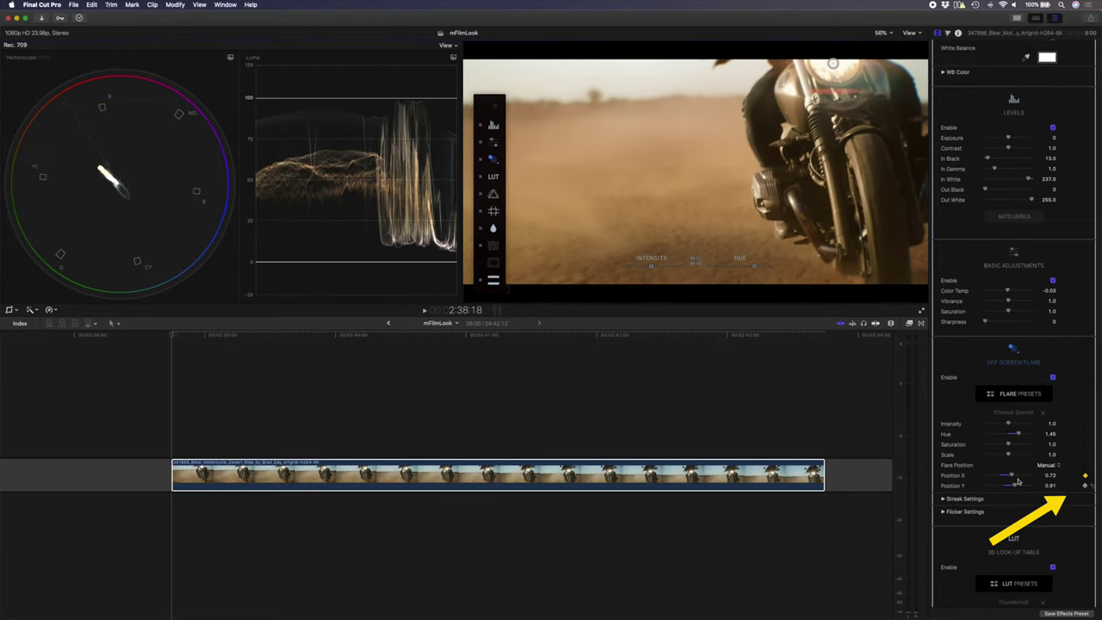
click(819, 420)
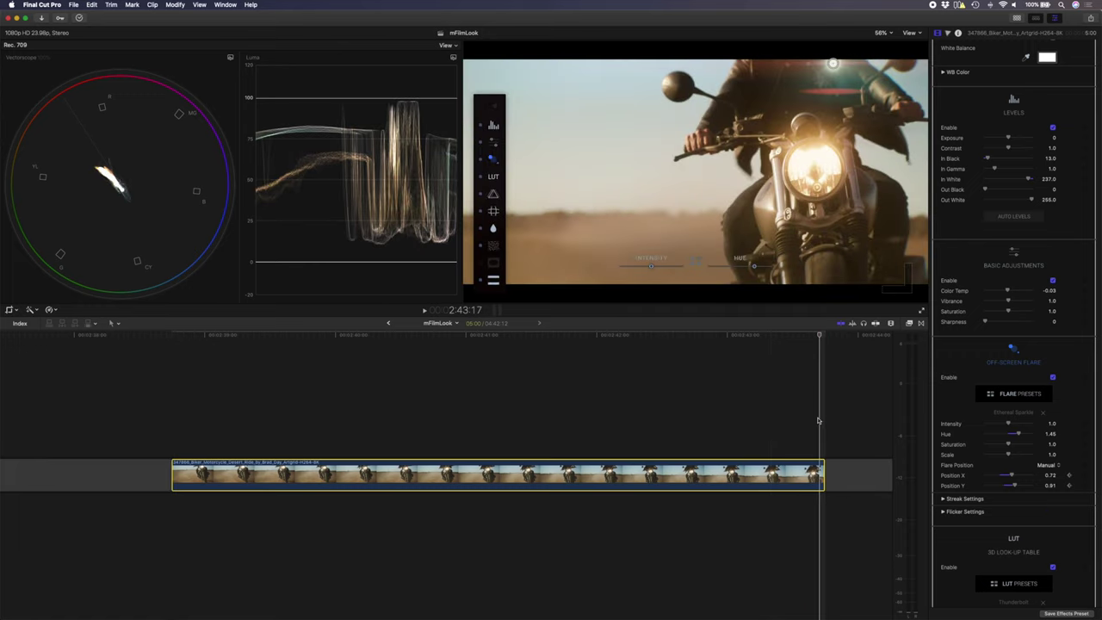
drag(832, 64, 814, 172)
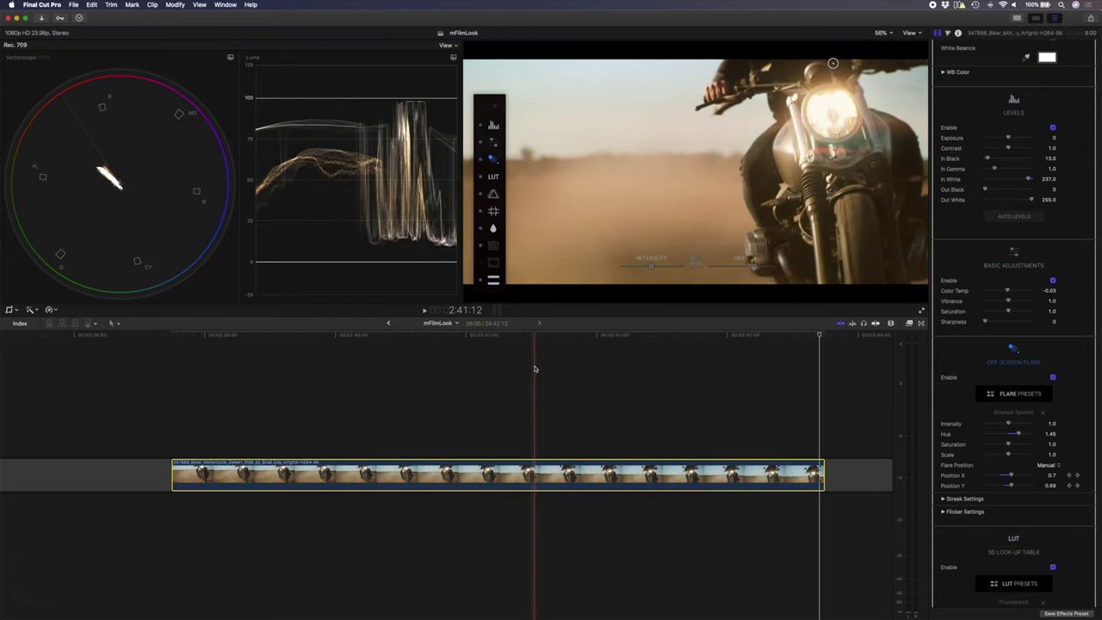
key(ctrl+v)
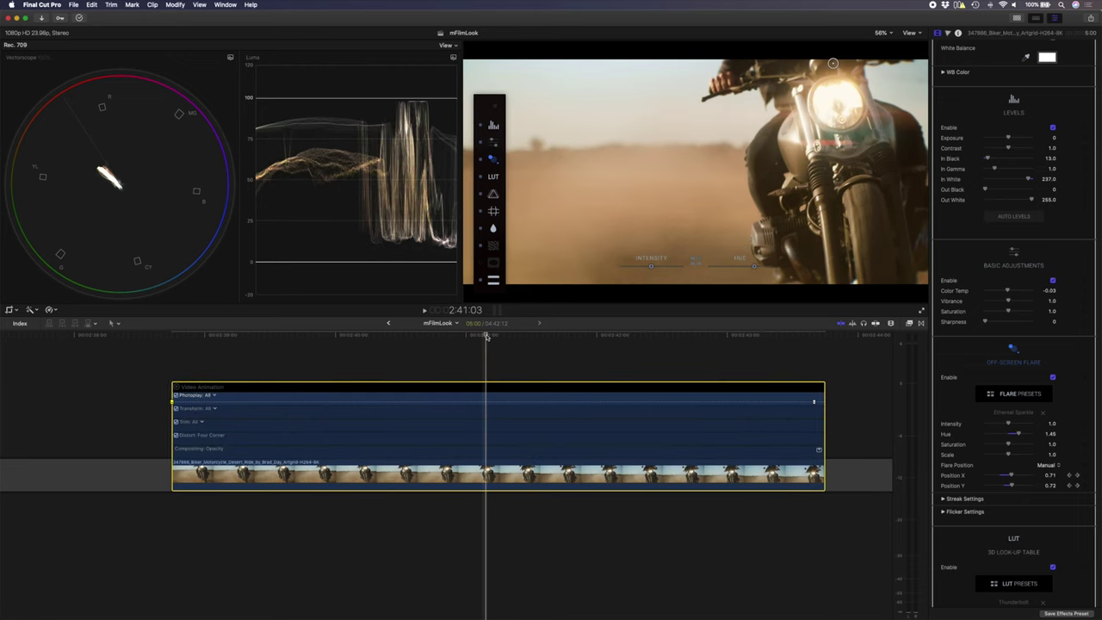
drag(832, 64, 838, 101)
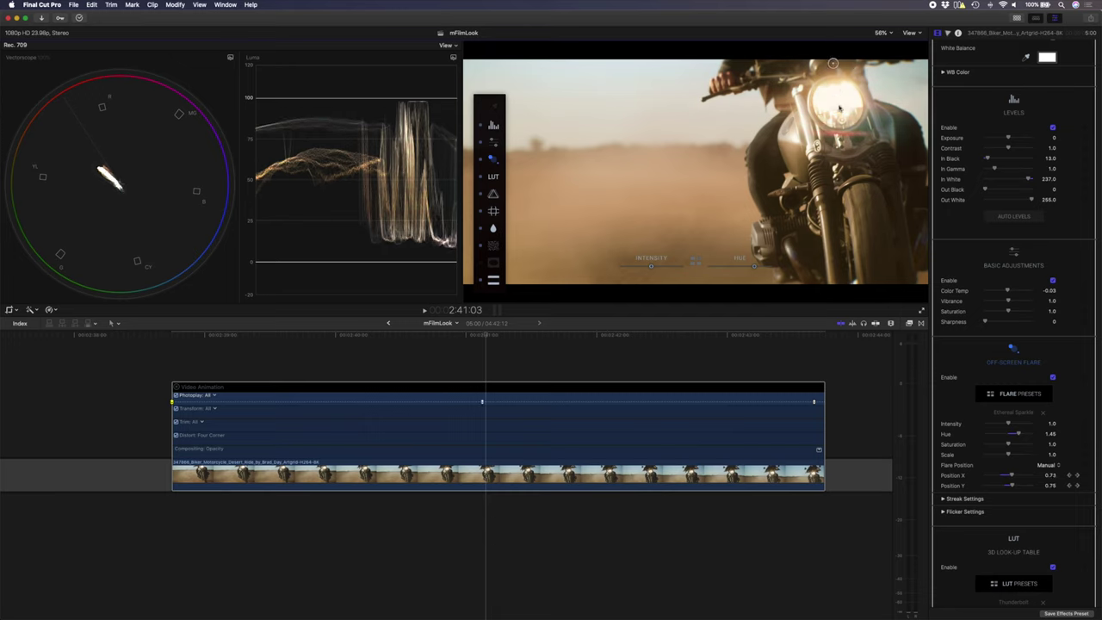
Step: Reposition the flare onto the headlight at several more frames, ending at 0.73, 0.82
click(335, 344)
drag(834, 67, 824, 135)
click(649, 335)
click(563, 335)
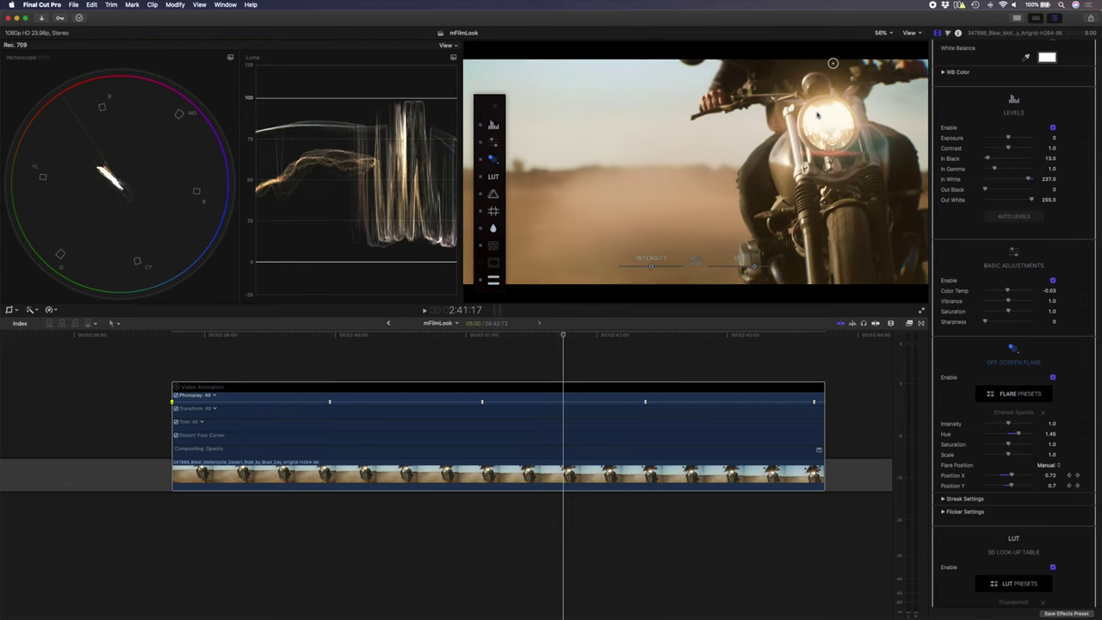
drag(834, 71, 829, 121)
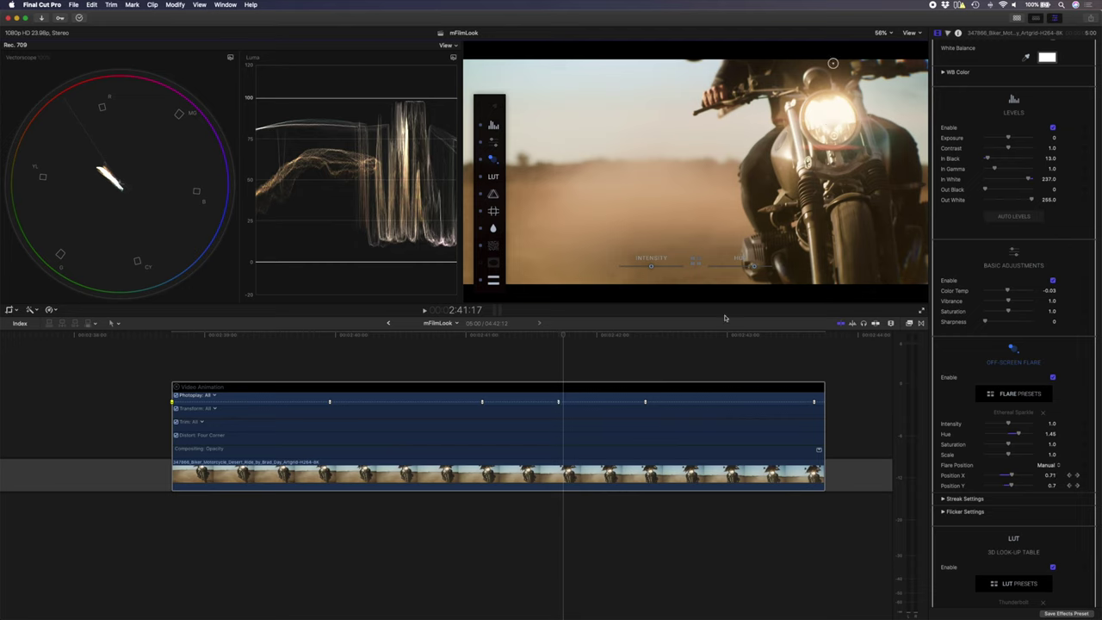
click(731, 337)
drag(833, 65, 831, 64)
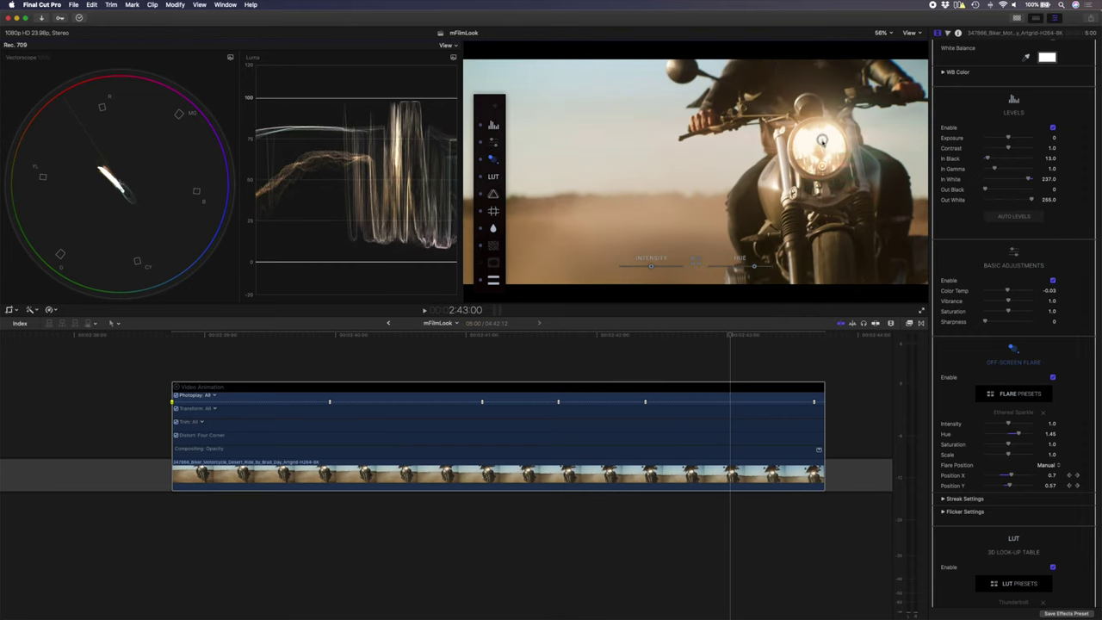
click(249, 337)
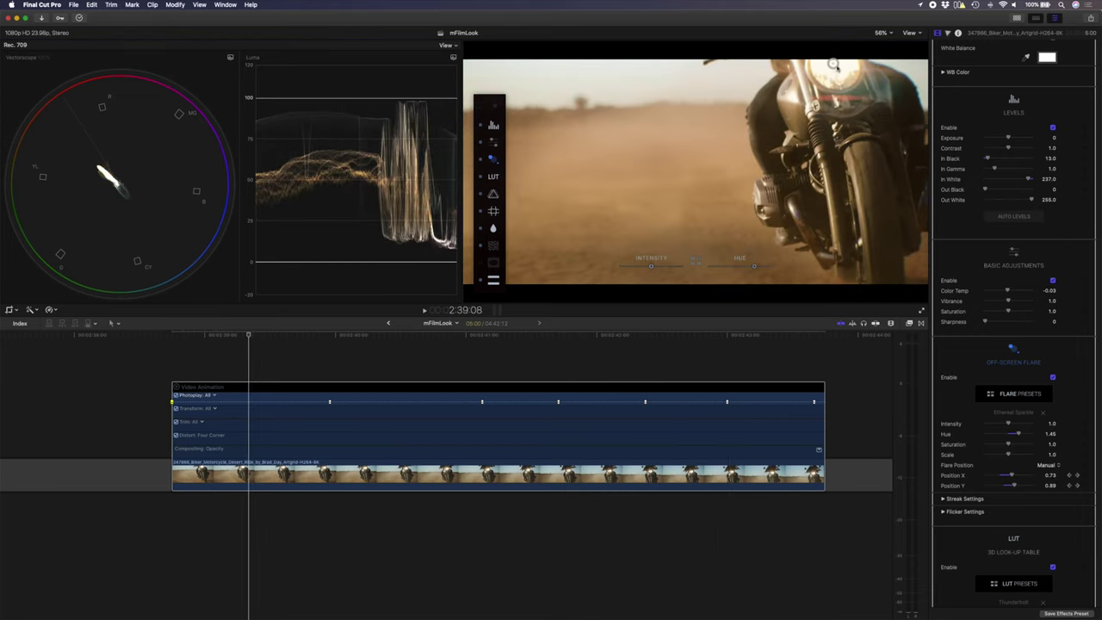
drag(833, 66, 833, 64)
click(398, 336)
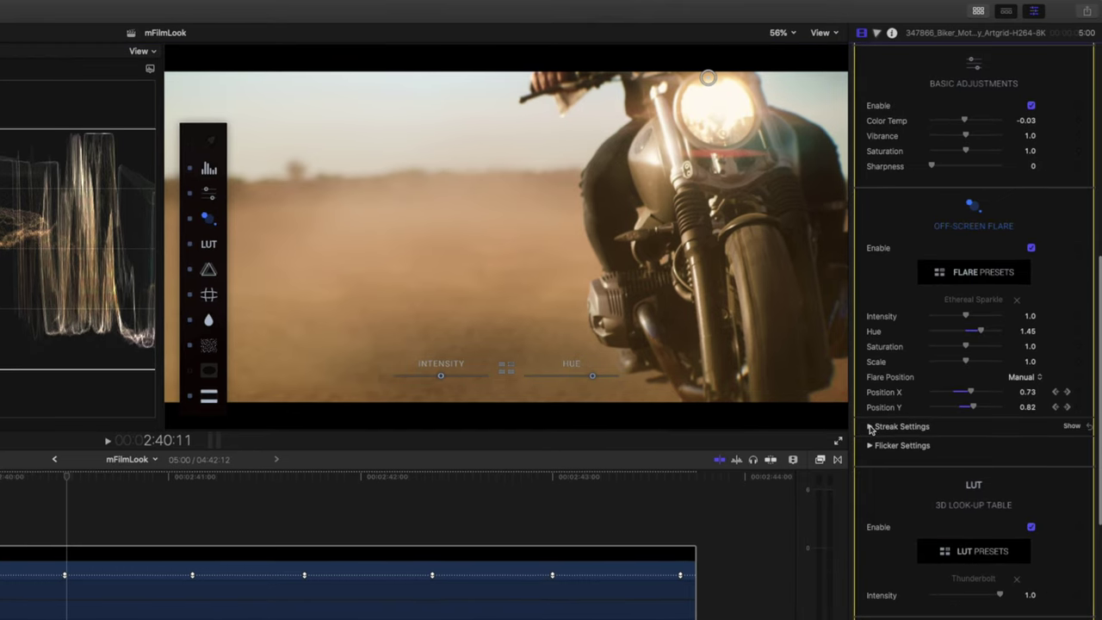
Step: Make the flare streaks red with Smoothness 1.22
click(1072, 426)
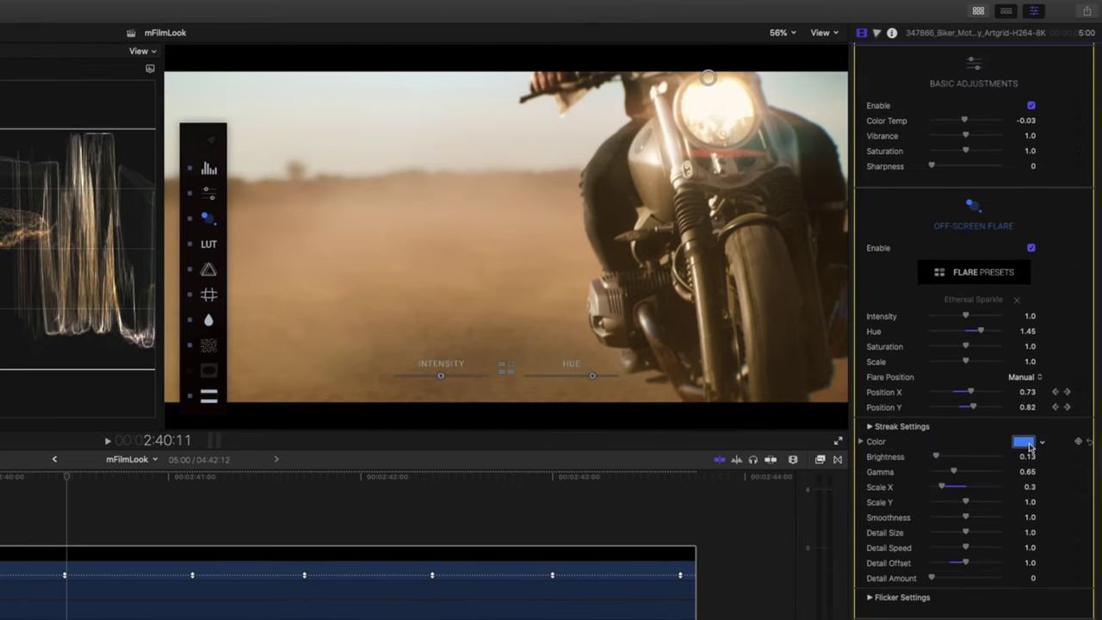
click(1024, 441)
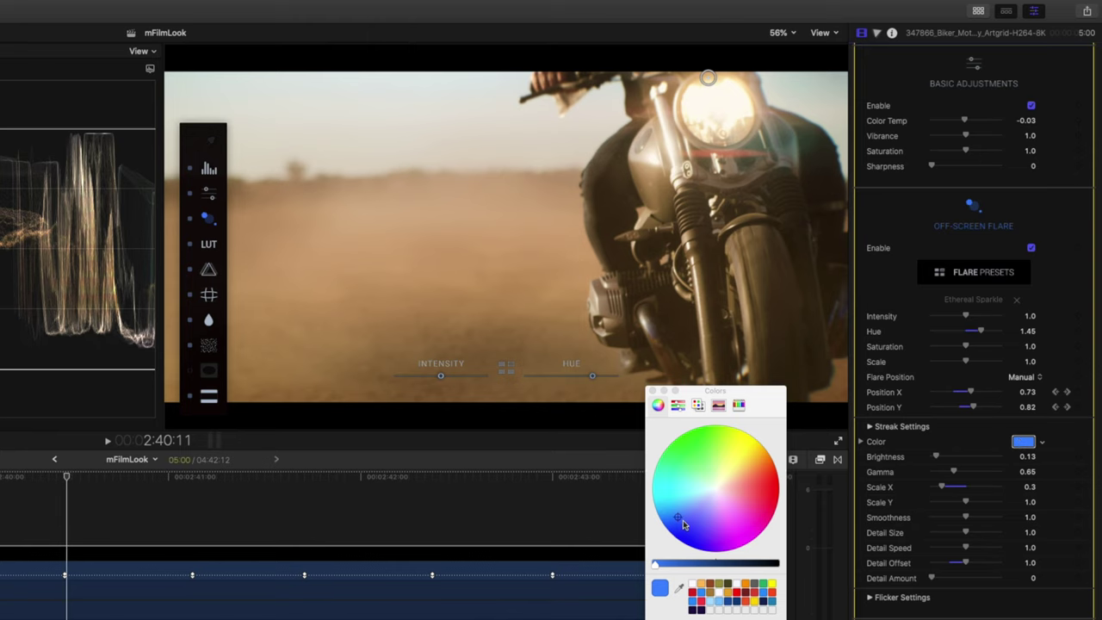
mouse_move(683, 524)
mouse_down()
mouse_move(669, 524)
mouse_move(672, 507)
mouse_move(723, 452)
mouse_move(703, 440)
mouse_move(732, 473)
mouse_move(751, 528)
mouse_move(767, 478)
mouse_up()
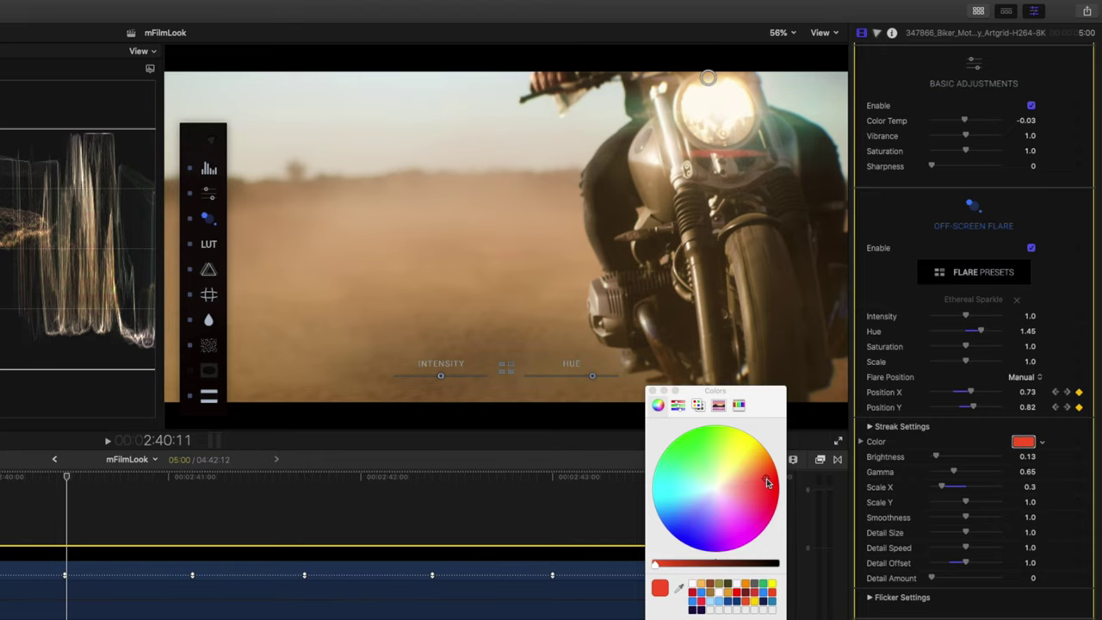
drag(965, 517, 971, 517)
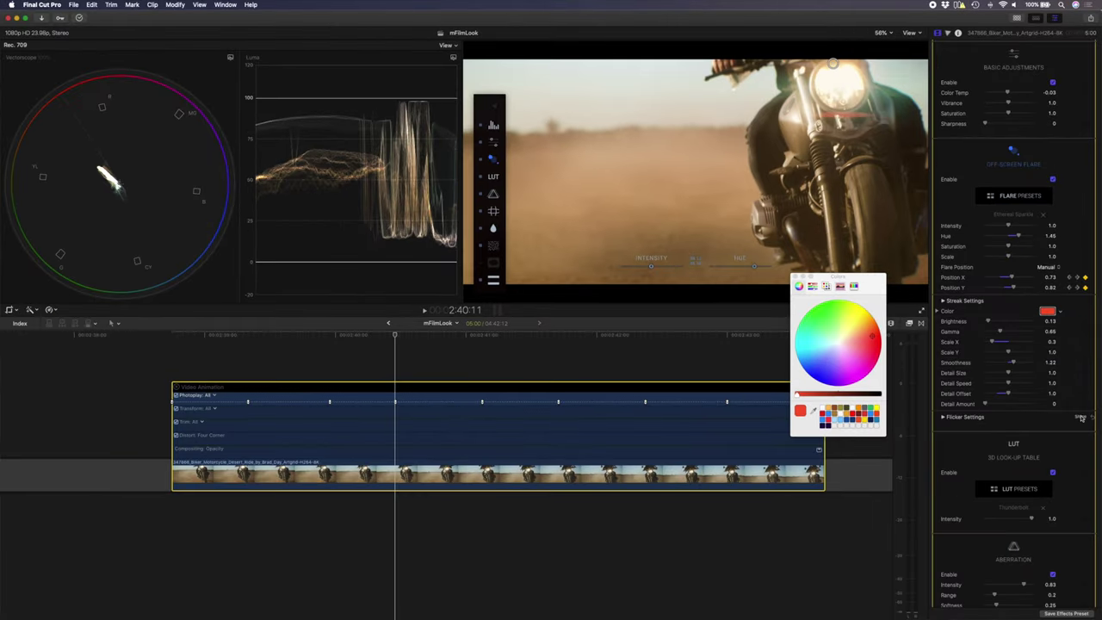
Step: Raise the flicker intensity to 0.56 and close the Colors window
click(1081, 418)
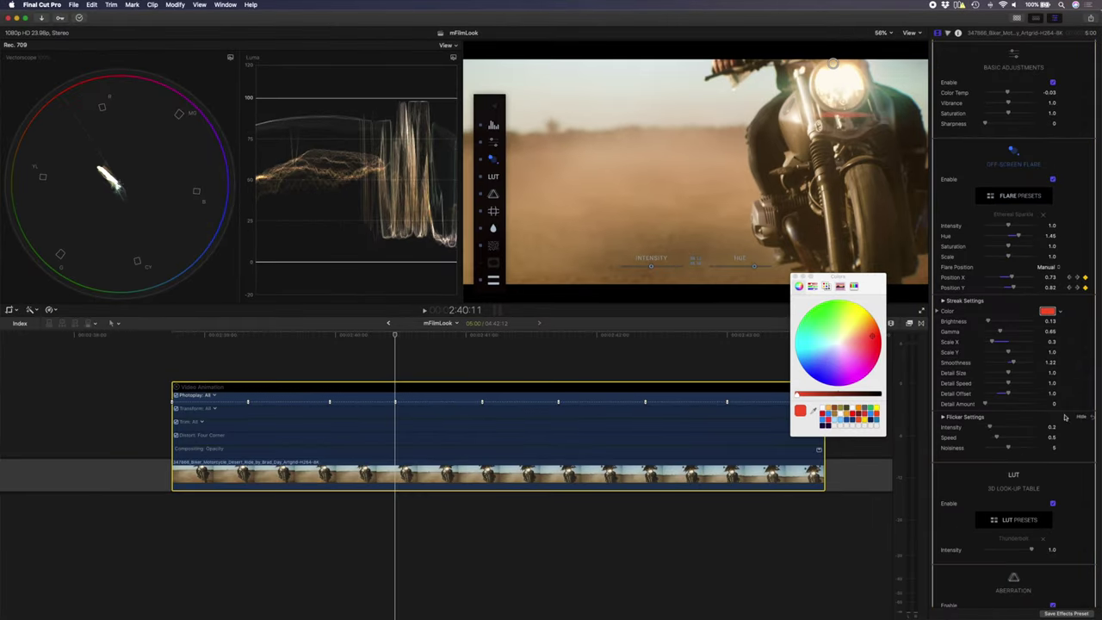
drag(996, 429, 991, 427)
drag(997, 429, 999, 429)
click(794, 277)
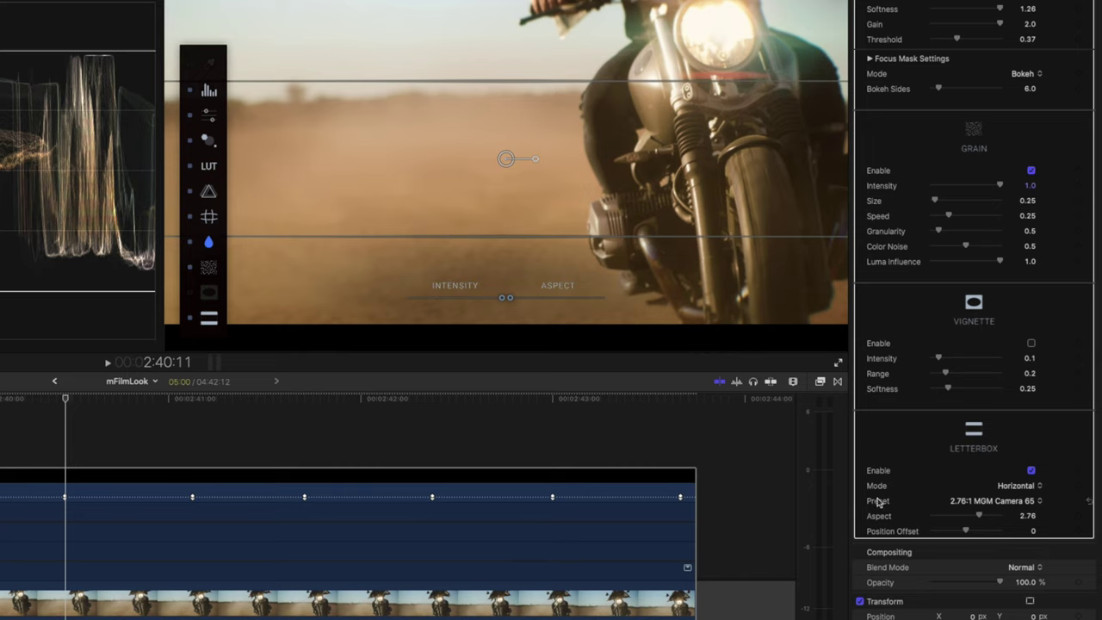
Step: Switch the letterbox to a Custom preset at aspect 3.54 for much thicker bars
click(995, 507)
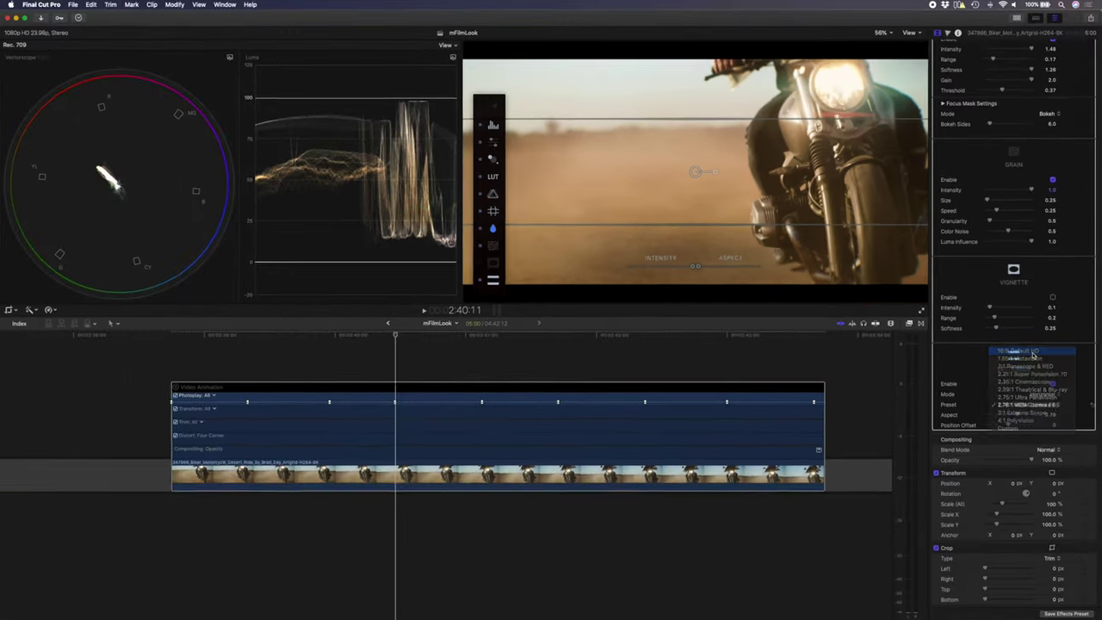
click(982, 422)
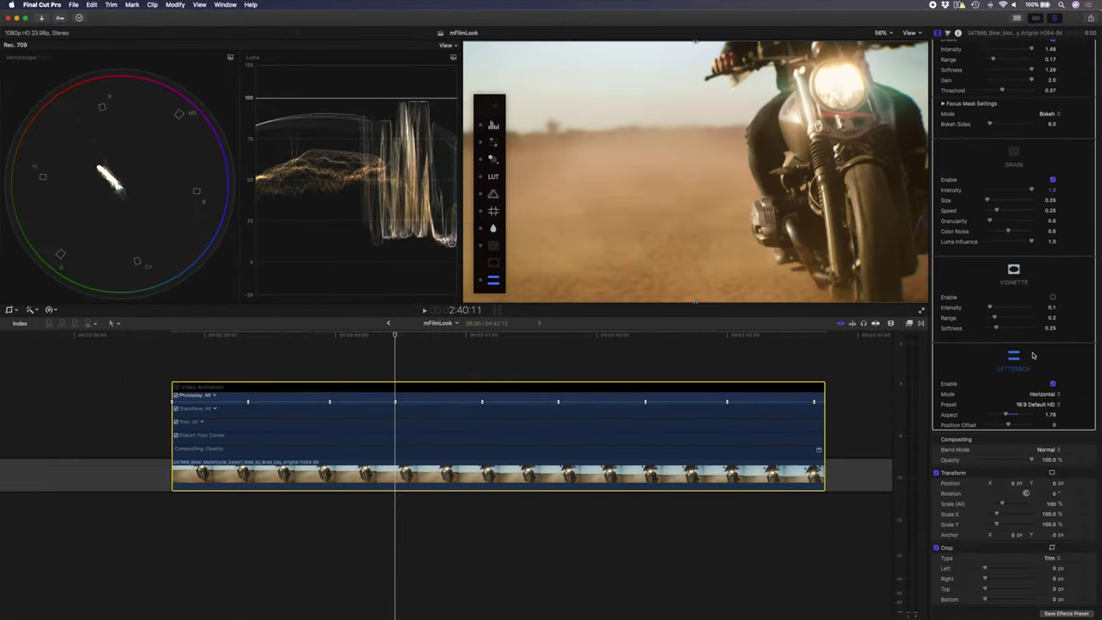
click(1033, 405)
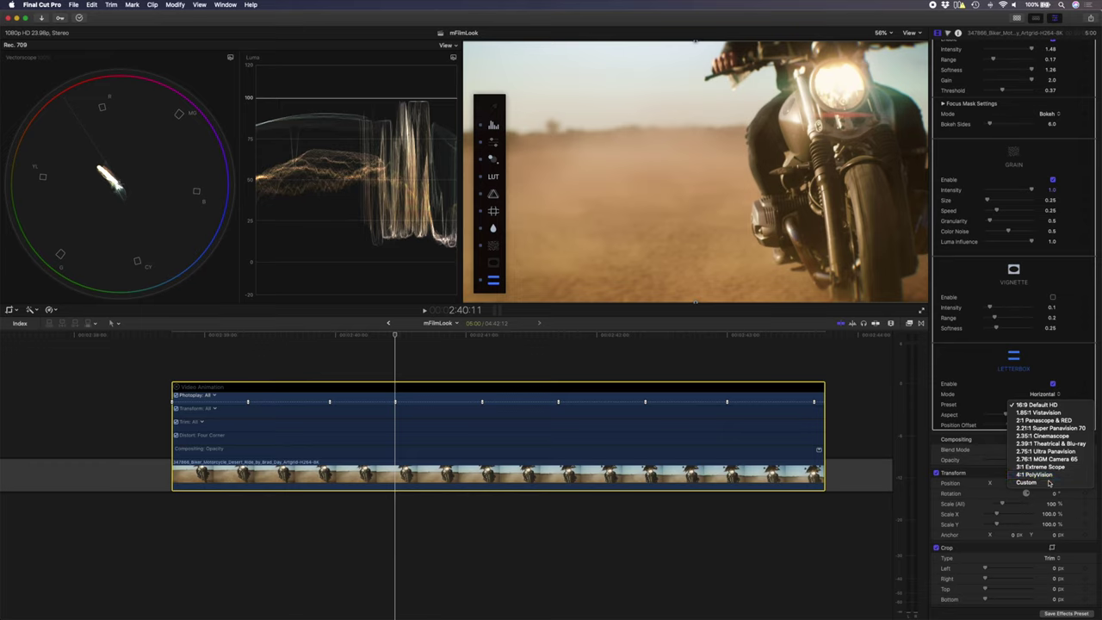
click(1050, 482)
drag(695, 43, 699, 82)
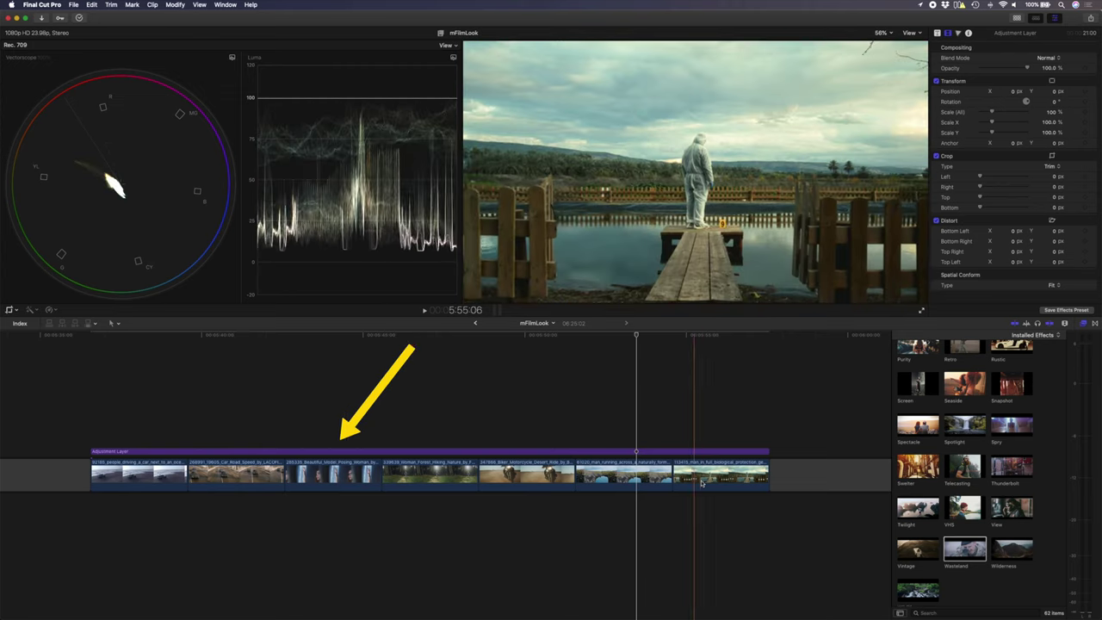
Step: Apply the Wasteland preset to the adjustment layer spanning all the clips
click(599, 480)
drag(599, 480, 593, 450)
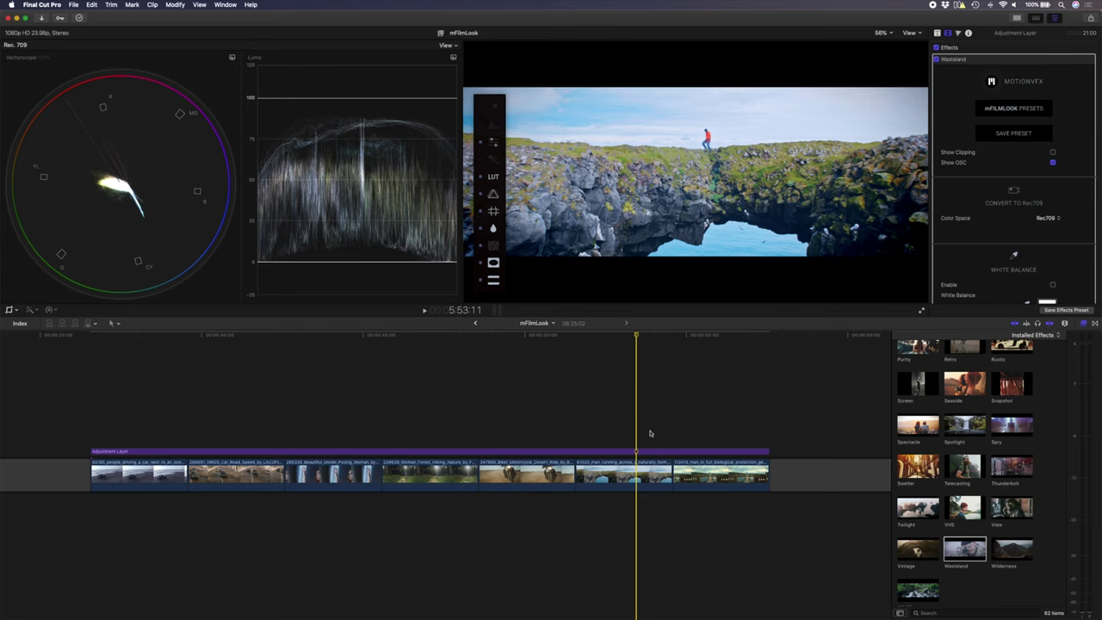
click(716, 451)
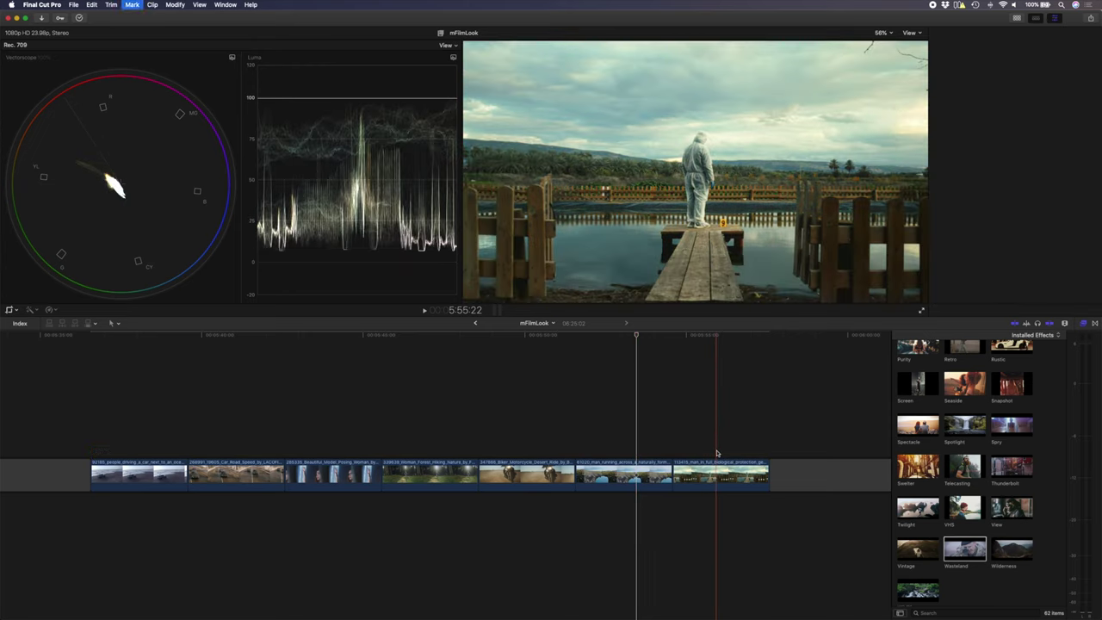
Step: Show the Inspector with Command-4 to view the selected clip's properties
key(super+4)
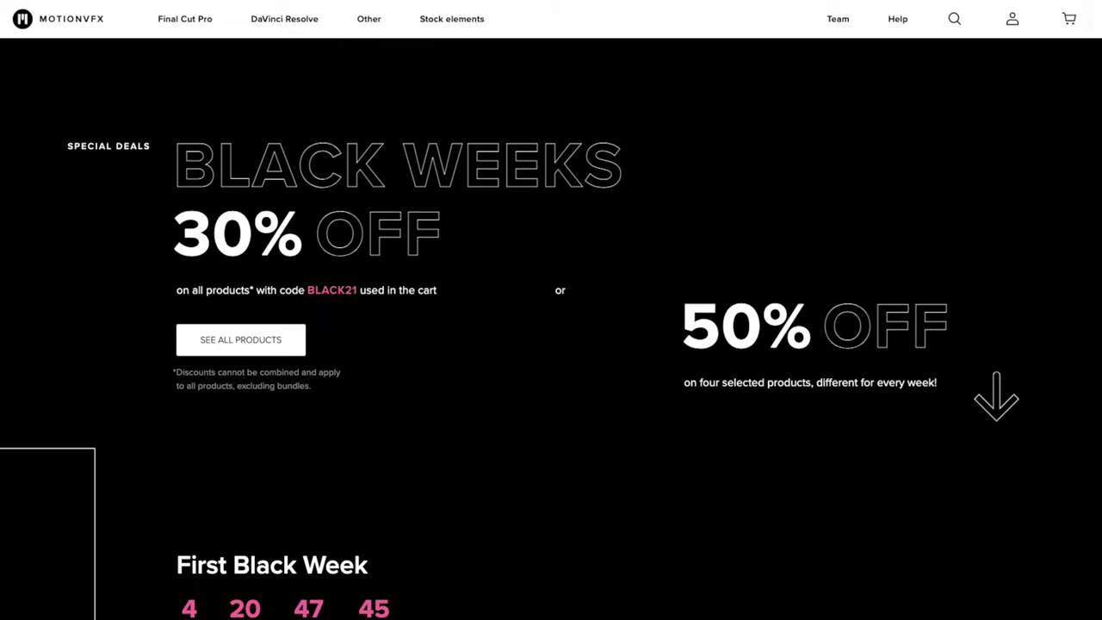
Step: Scroll the MotionVFX Black Weeks page past the weekly deals to the 30% off product grid
scroll(552, 345, down, 4)
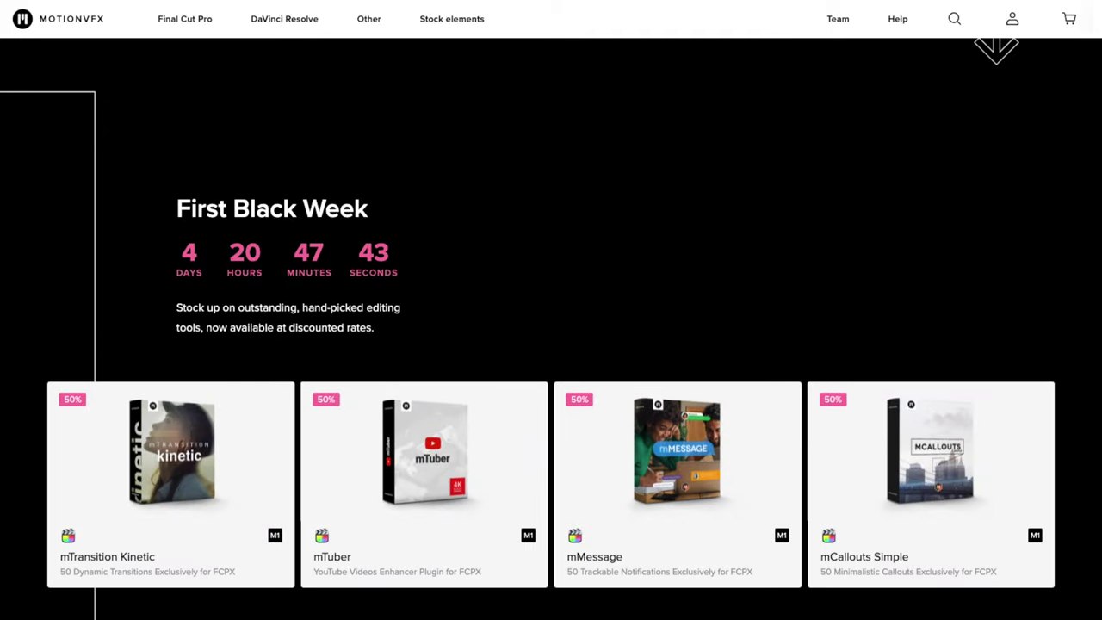
scroll(551, 345, down, 5)
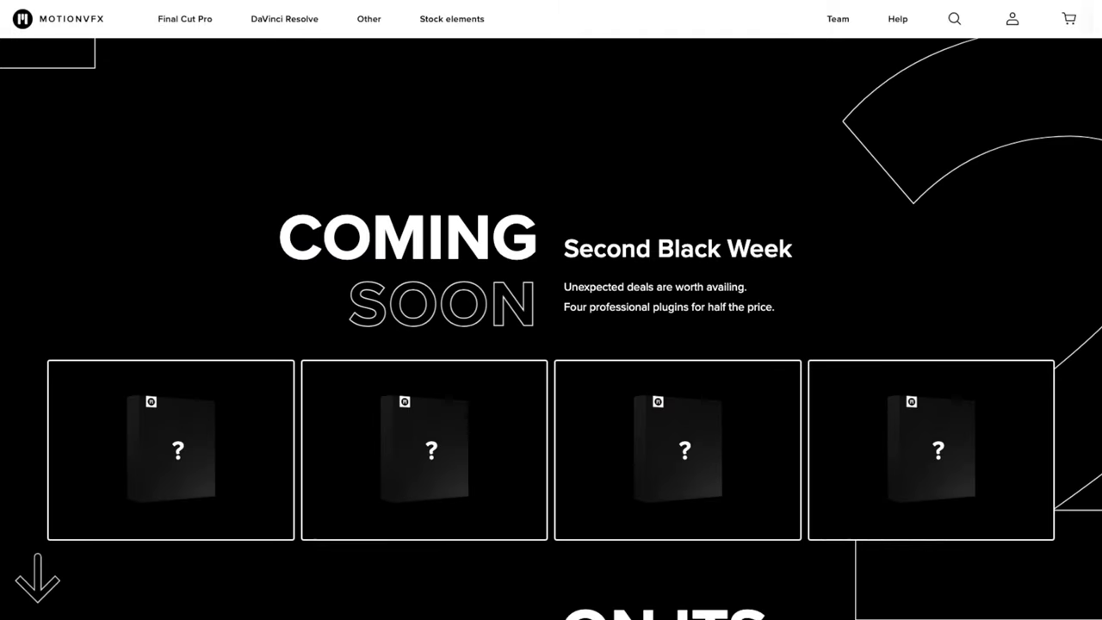
scroll(551, 344, down, 6)
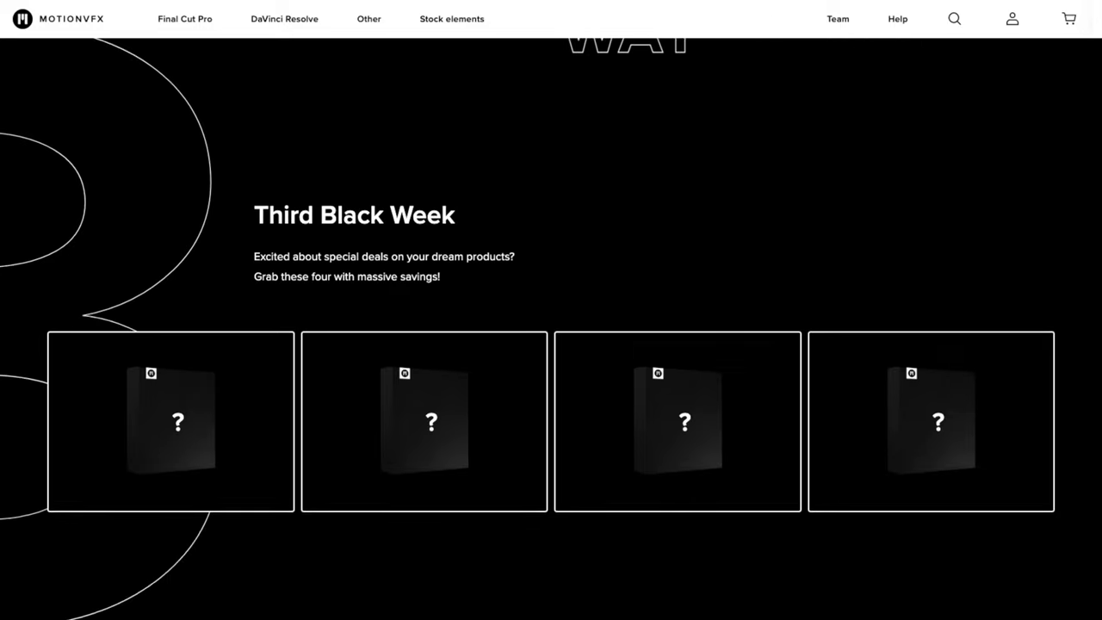
scroll(551, 345, down, 1)
scroll(803, 562, down, 10)
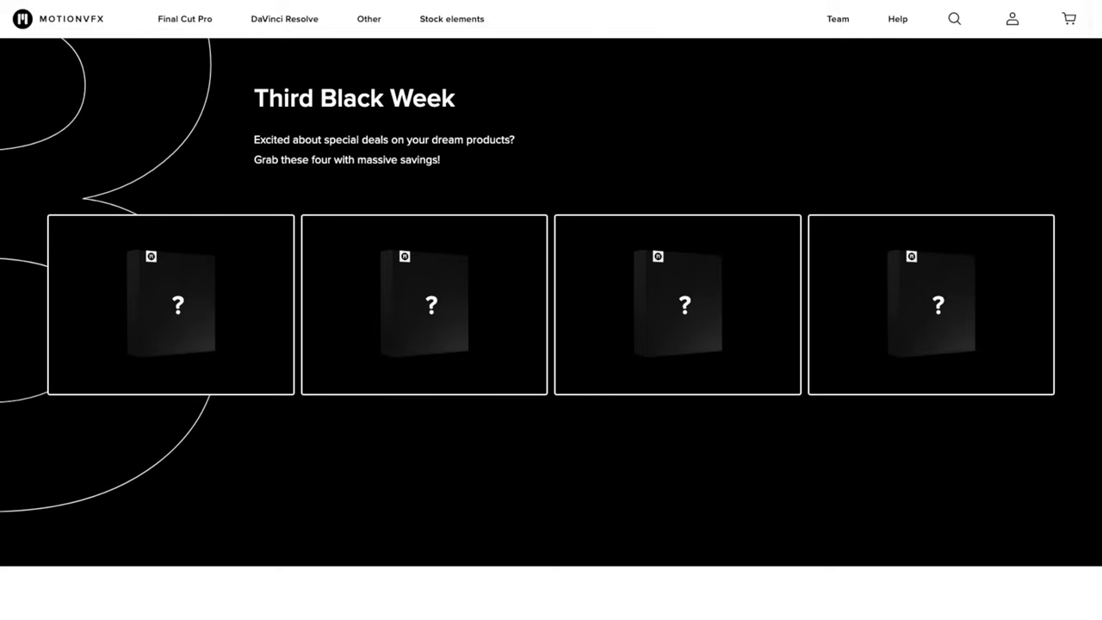